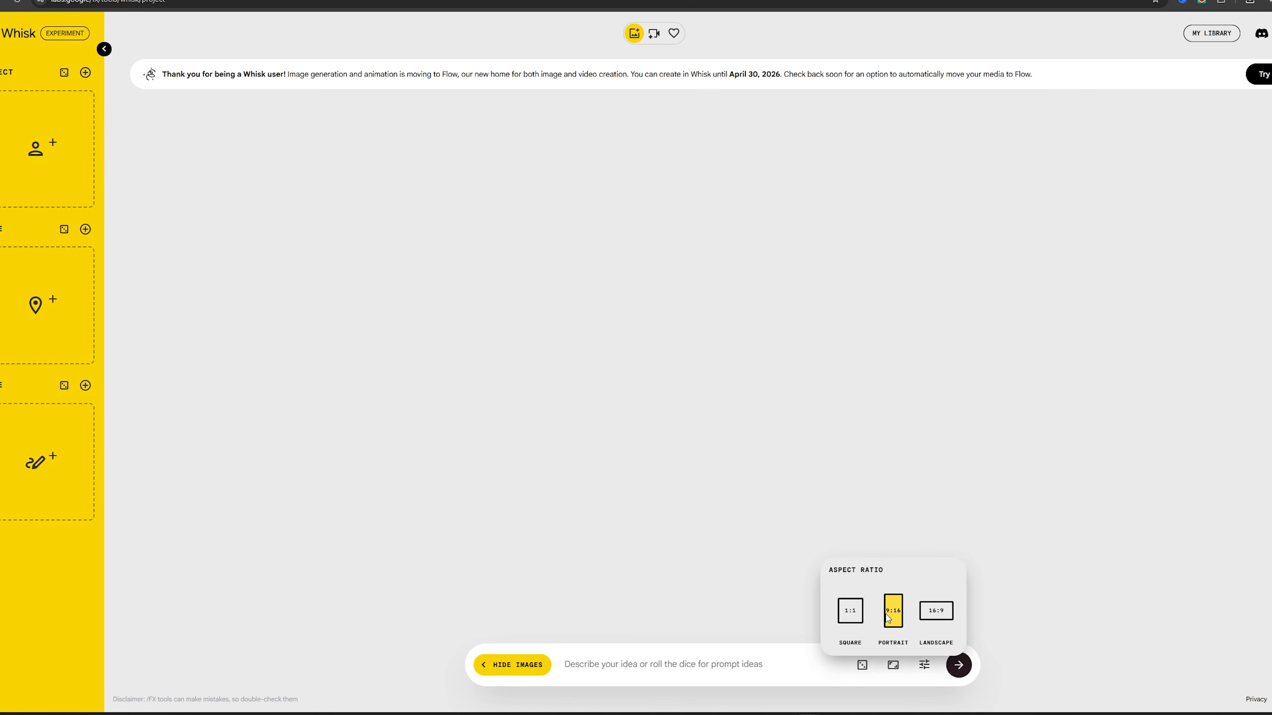
Step: Try the landscape 16:9 aspect ratio and set the images to portrait 9:16
{"action": "left_click", "coordinate": [936, 615]}
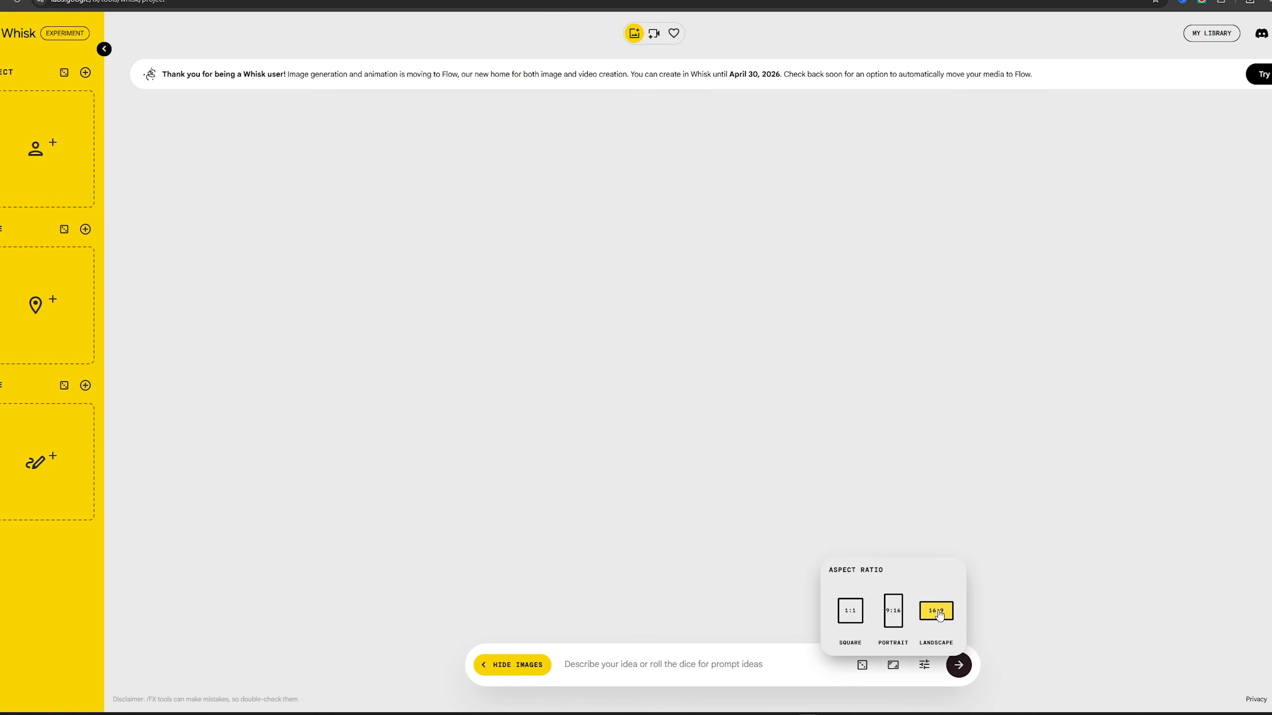
{"action": "left_click", "coordinate": [894, 615]}
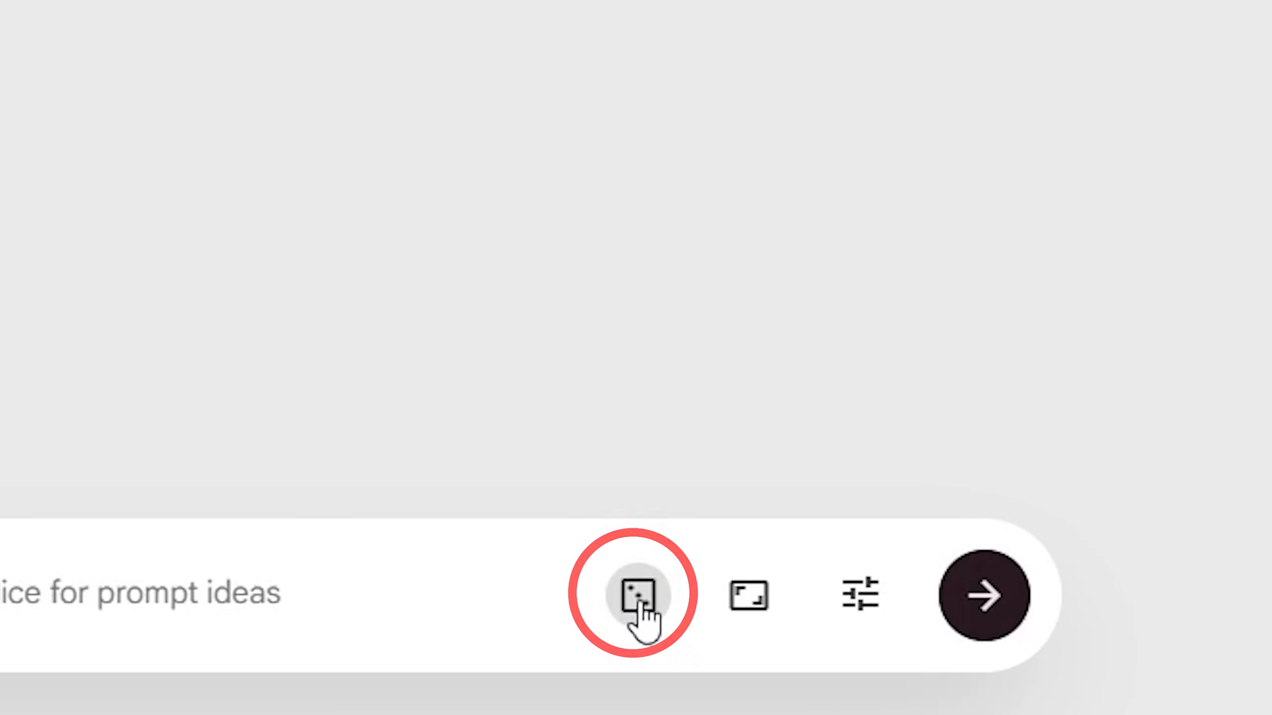
Step: Fill the prompt with a random idea and clear it again
{"action": "left_click", "coordinate": [641, 604]}
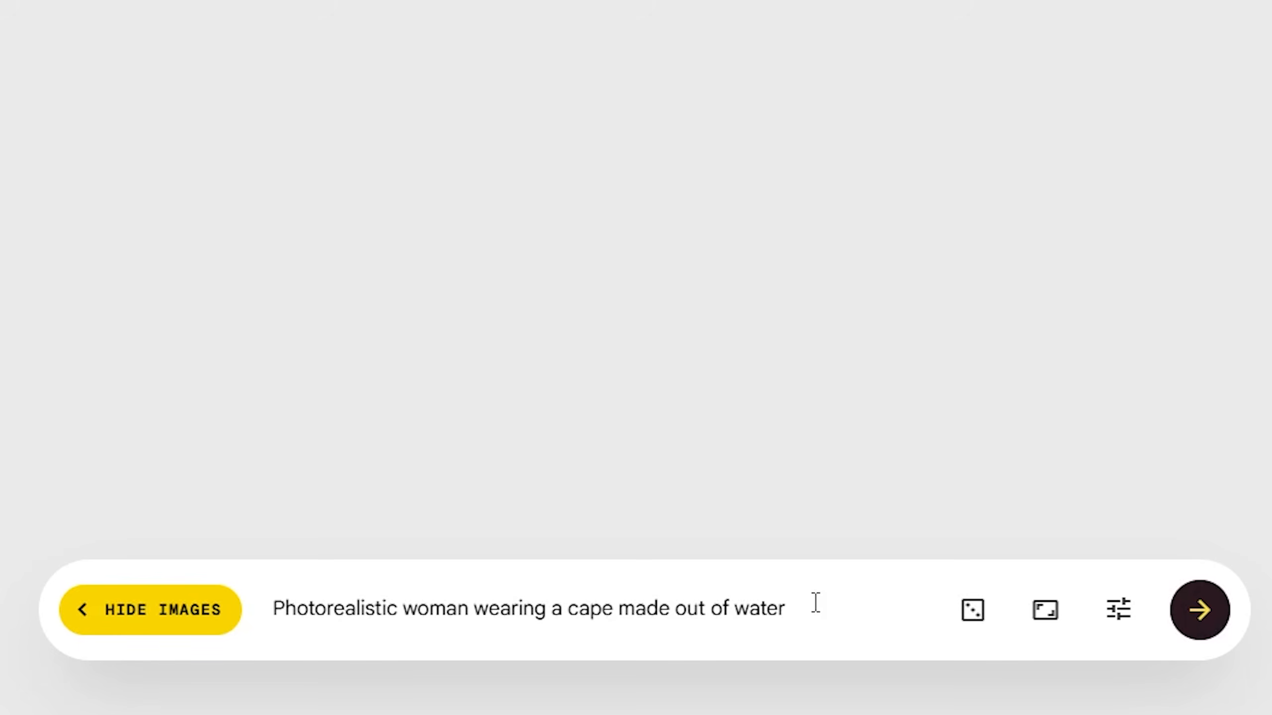
{"action": "left_click_drag", "start_coordinate": [816, 603], "coordinate": [193, 563]}
{"action": "key", "text": "BackSpace"}
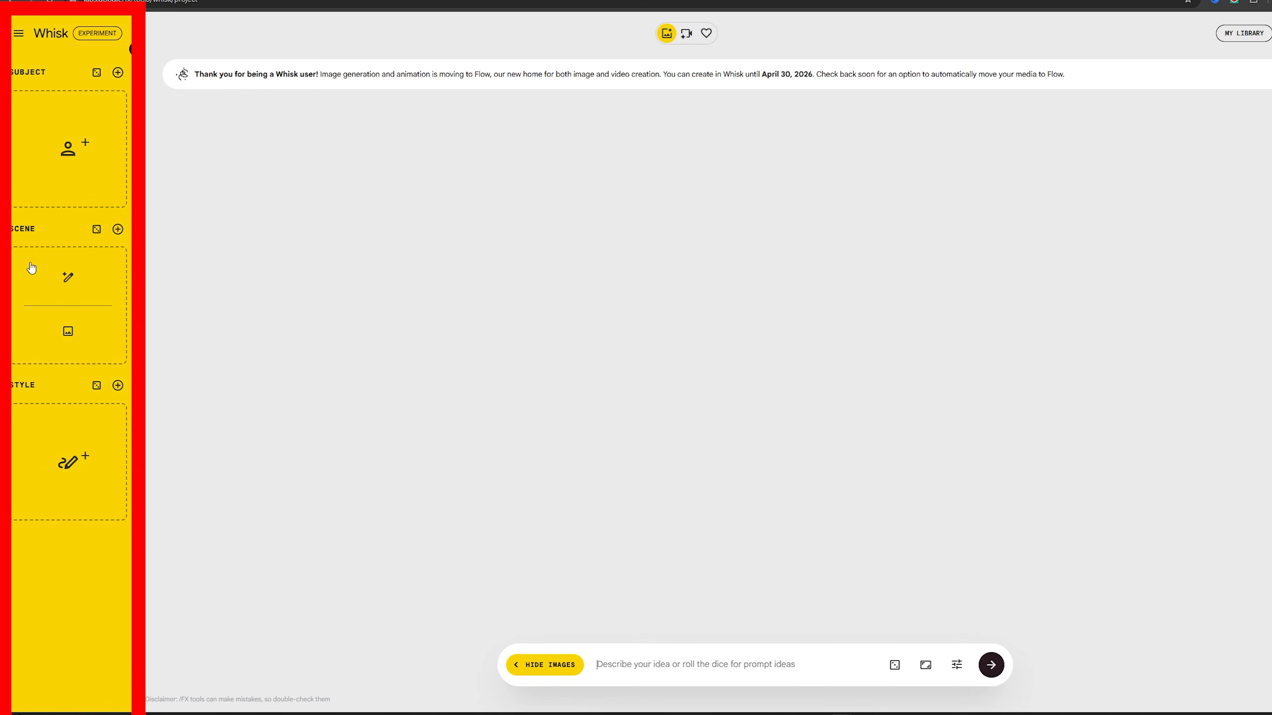
Step: Open the text-based image generator for the subject and close it without generating anything
{"action": "mouse_move", "coordinate": [12, 432]}
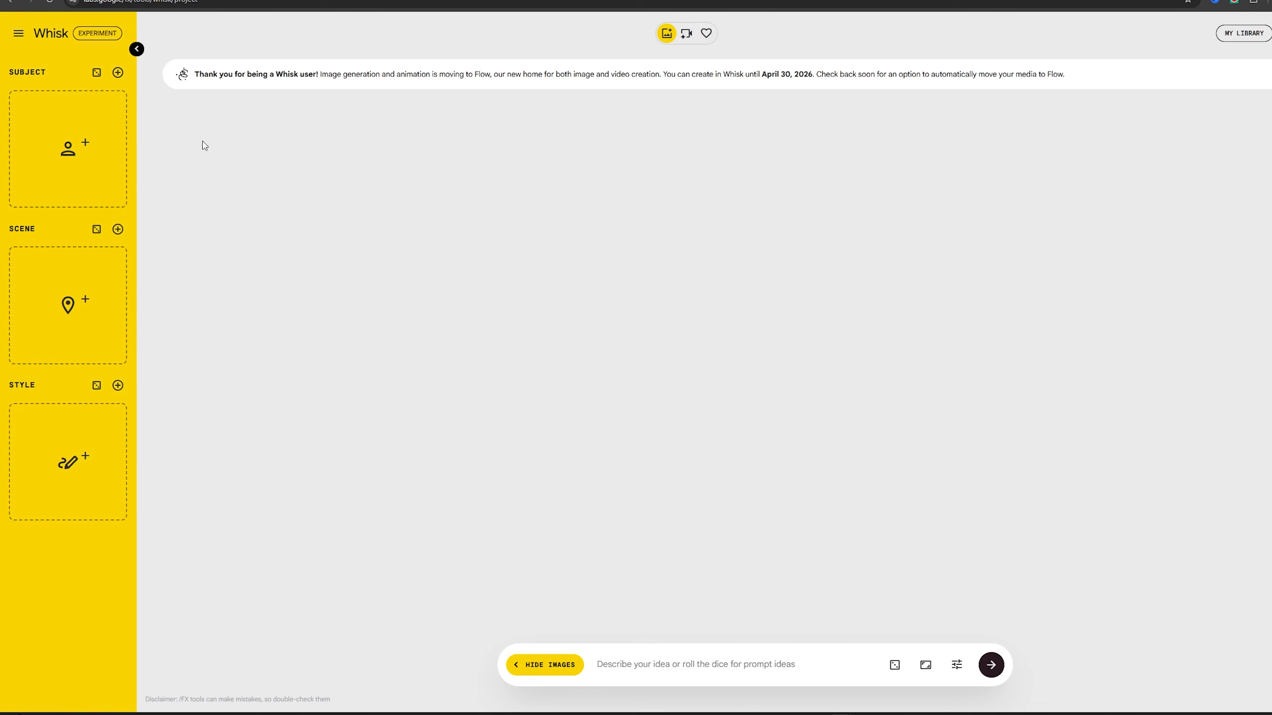
{"action": "mouse_move", "coordinate": [102, 145]}
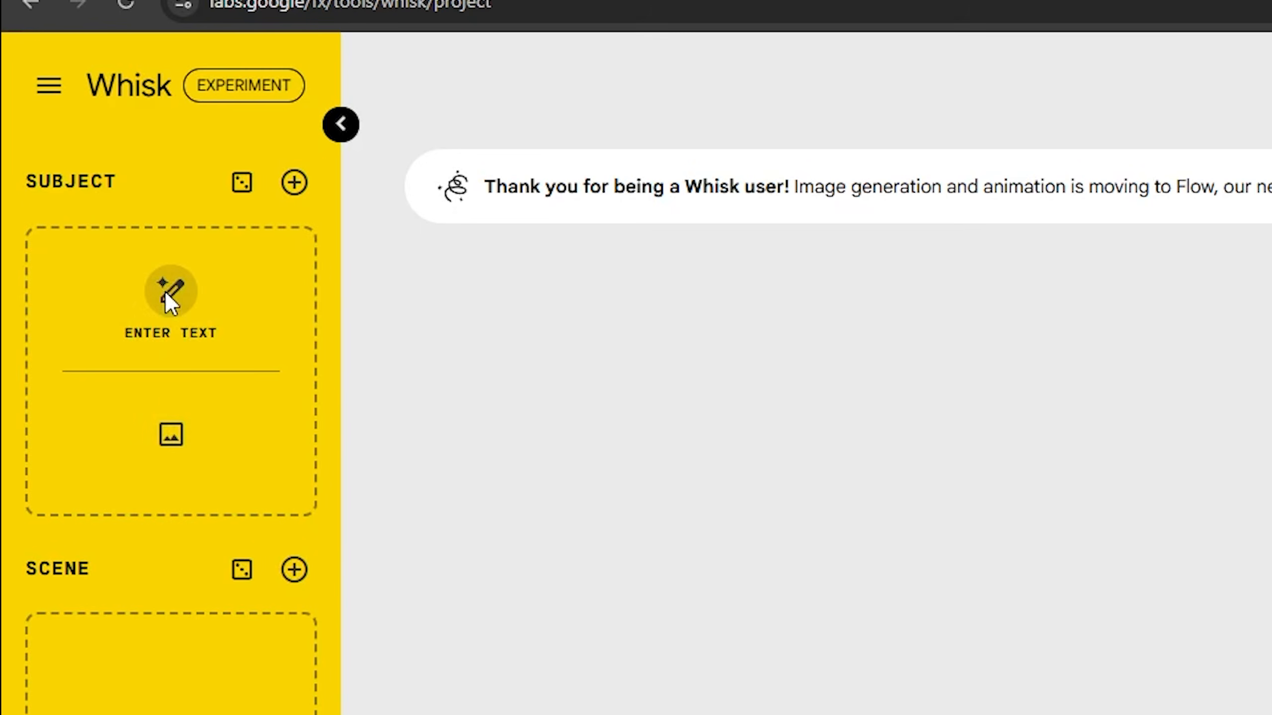
{"action": "left_click", "coordinate": [166, 293]}
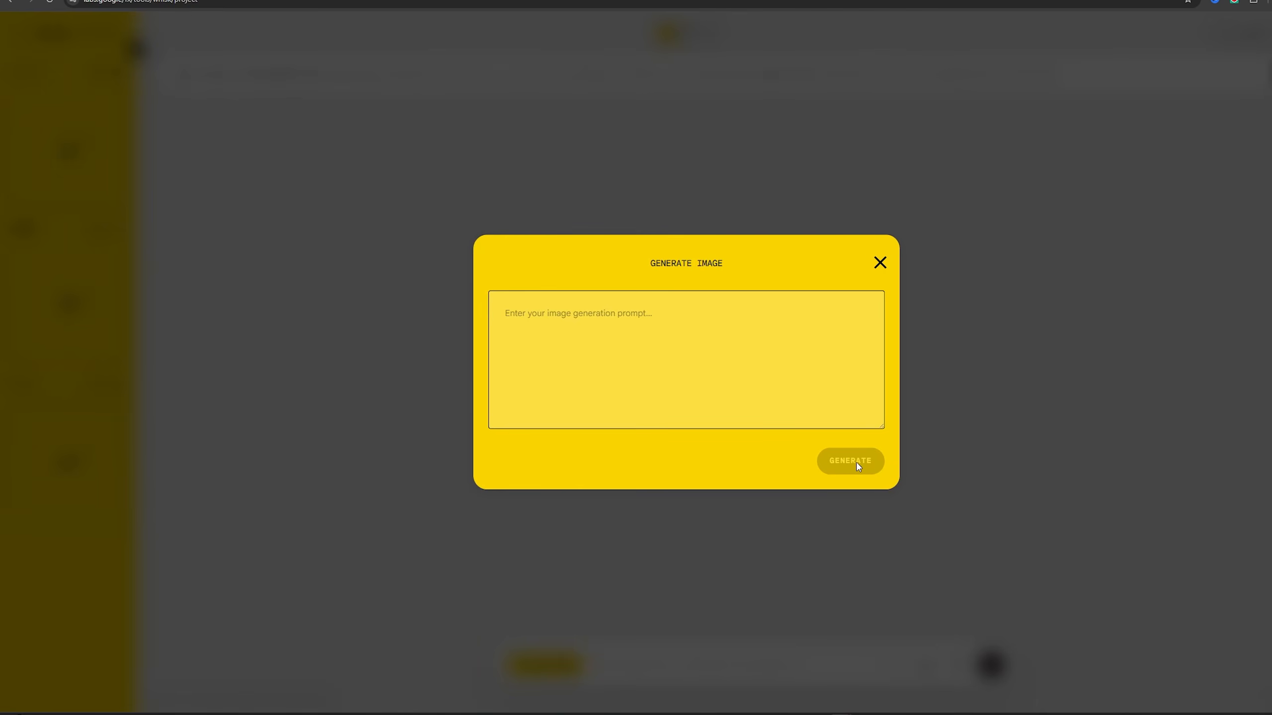
{"action": "left_click", "coordinate": [880, 263]}
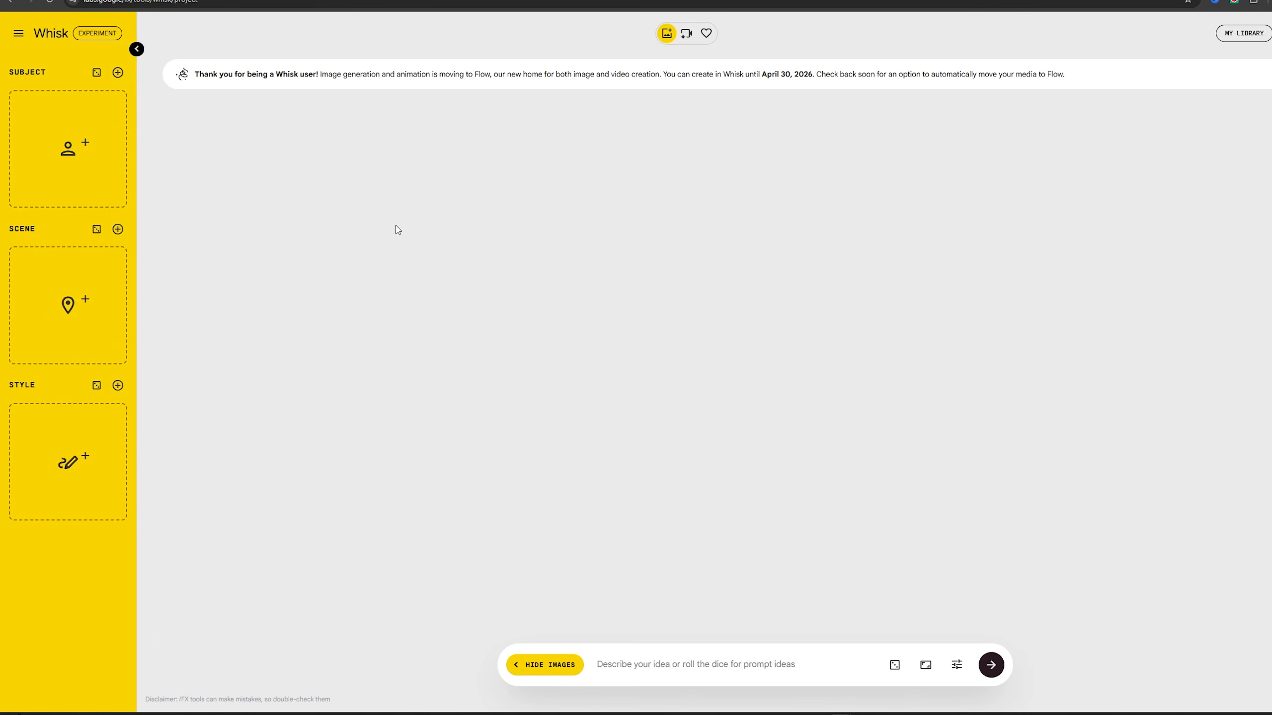
Step: Upload the watch image "modele" from the Downloads folder as the subject
{"action": "mouse_move", "coordinate": [34, 165]}
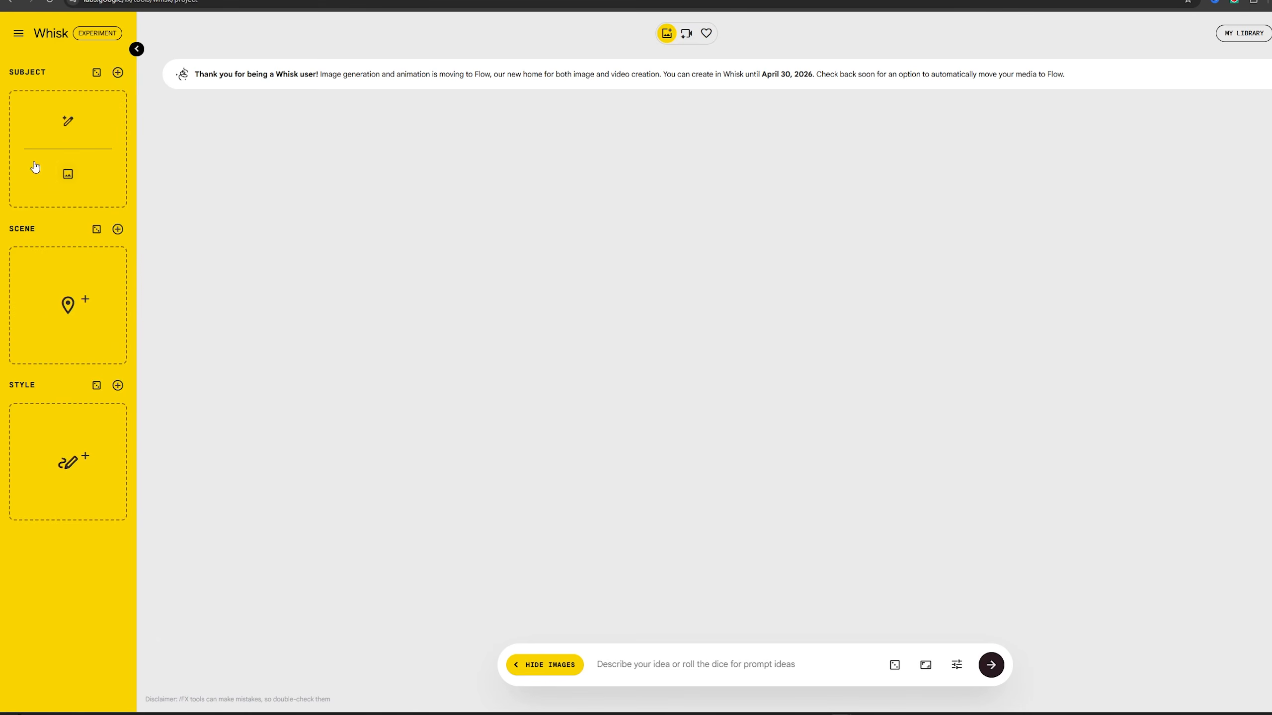
{"action": "left_click", "coordinate": [67, 177]}
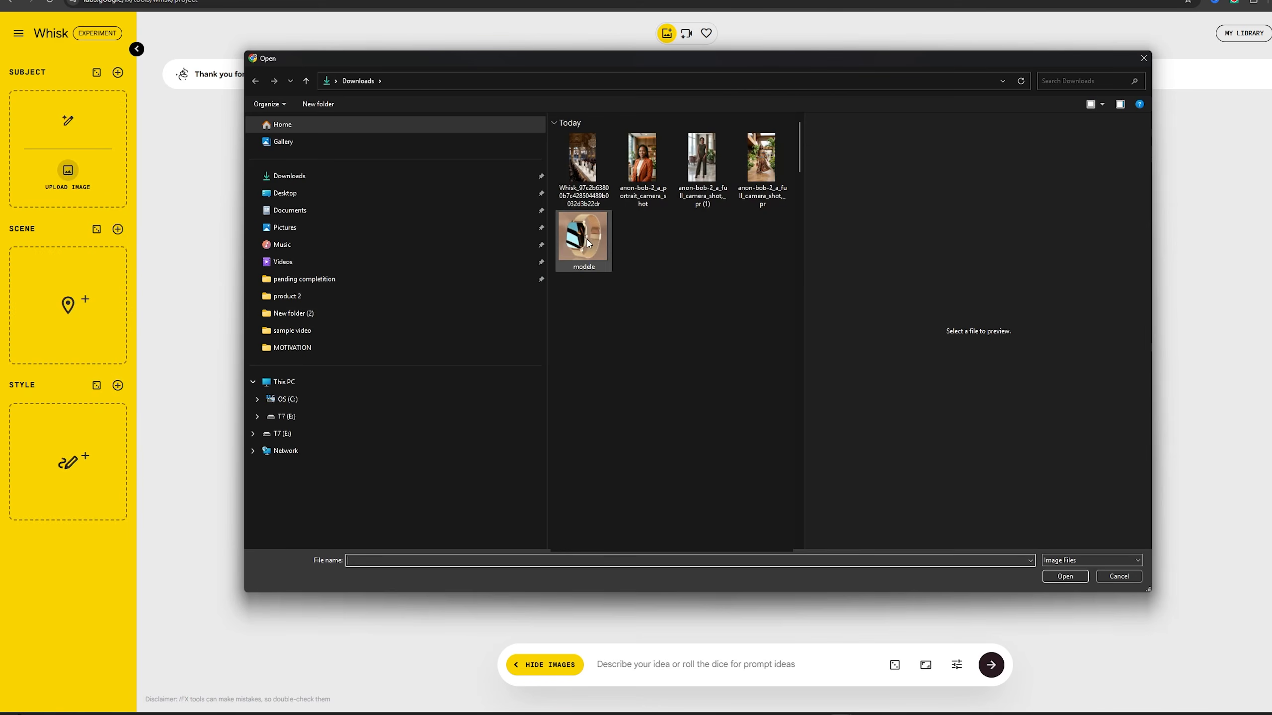
{"action": "left_click", "coordinate": [583, 236]}
{"action": "left_click", "coordinate": [1065, 576]}
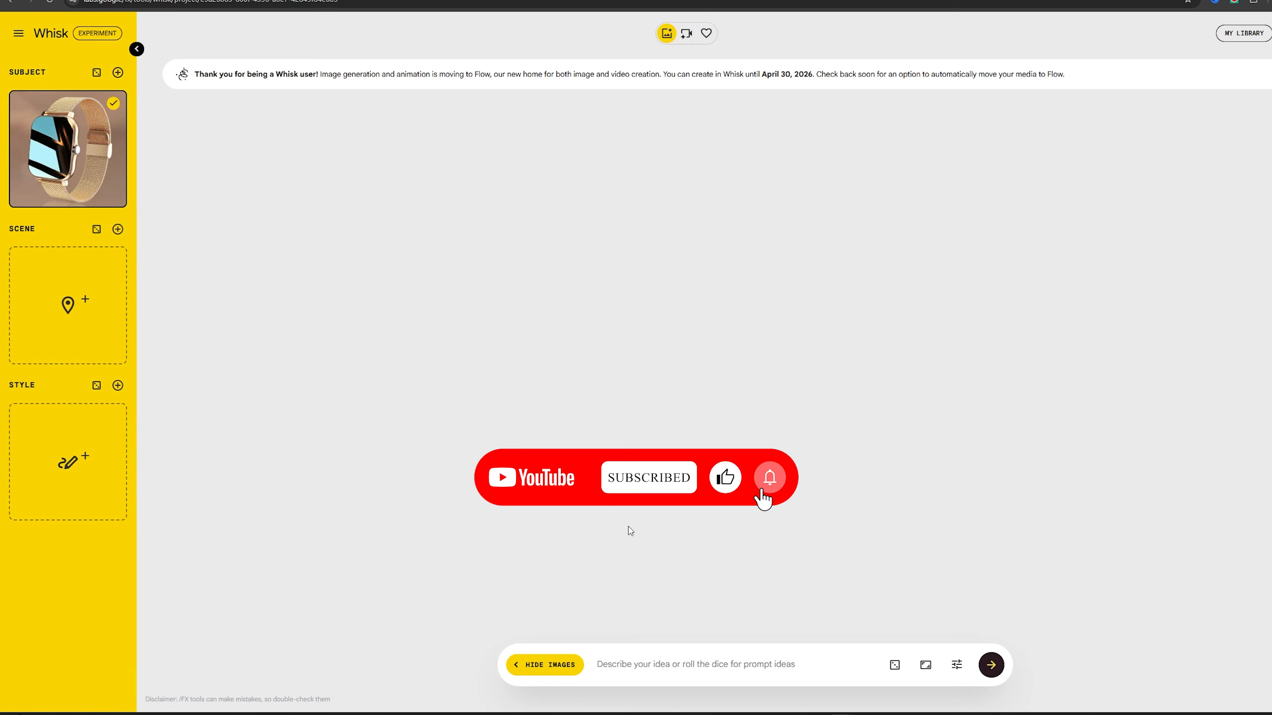
Step: Generate images from the prompt "full camera shot, professional shot of african female model wearing a watch" and view the results
{"action": "right_click", "coordinate": [624, 666]}
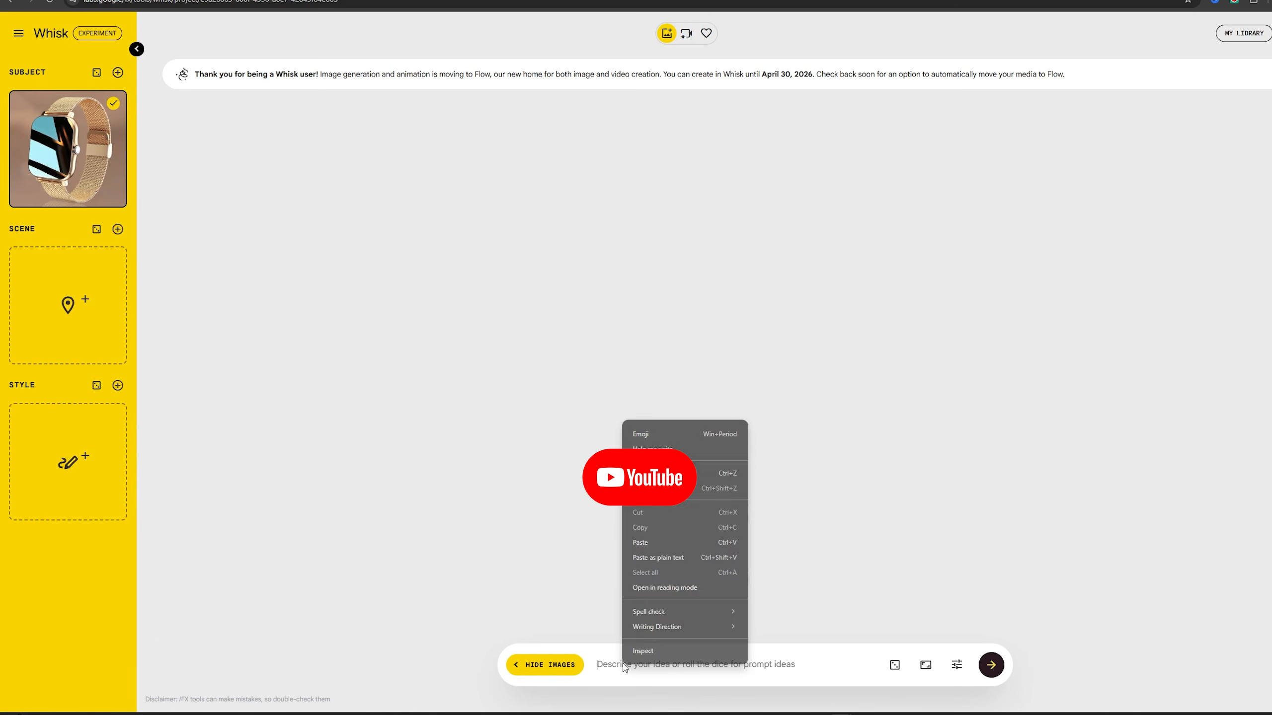
{"action": "left_click", "coordinate": [640, 542]}
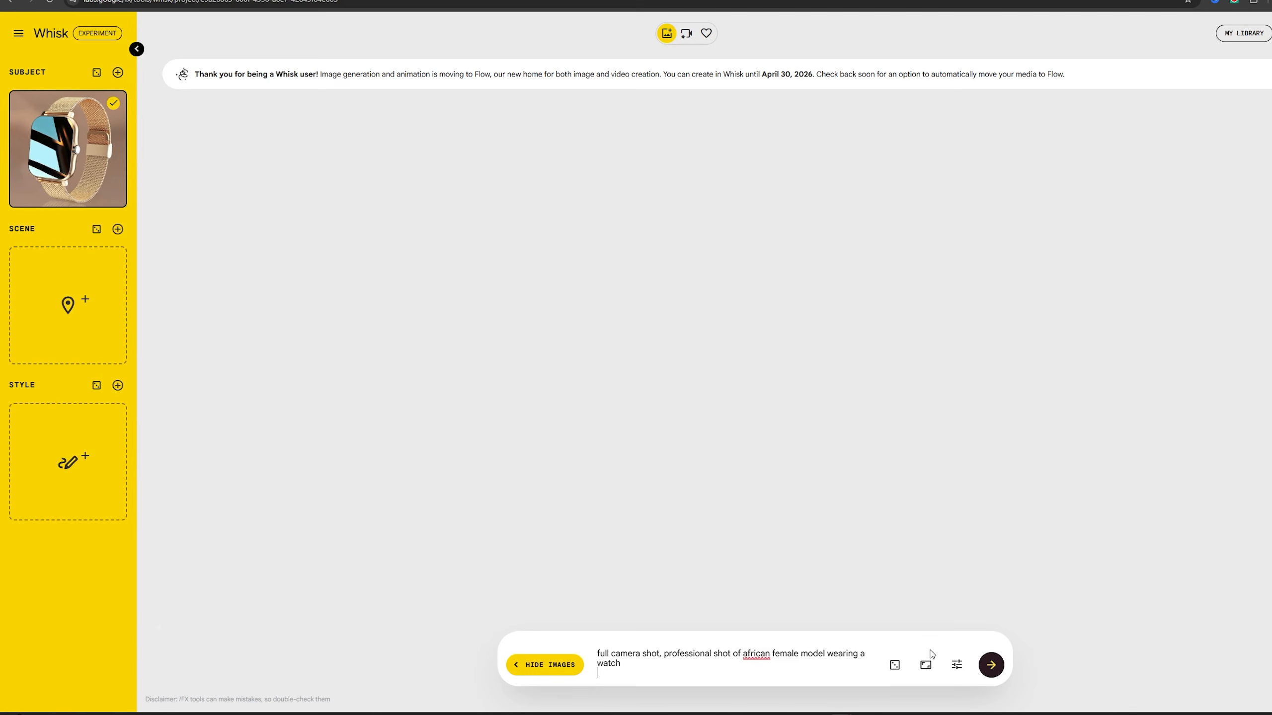
{"action": "left_click", "coordinate": [991, 665]}
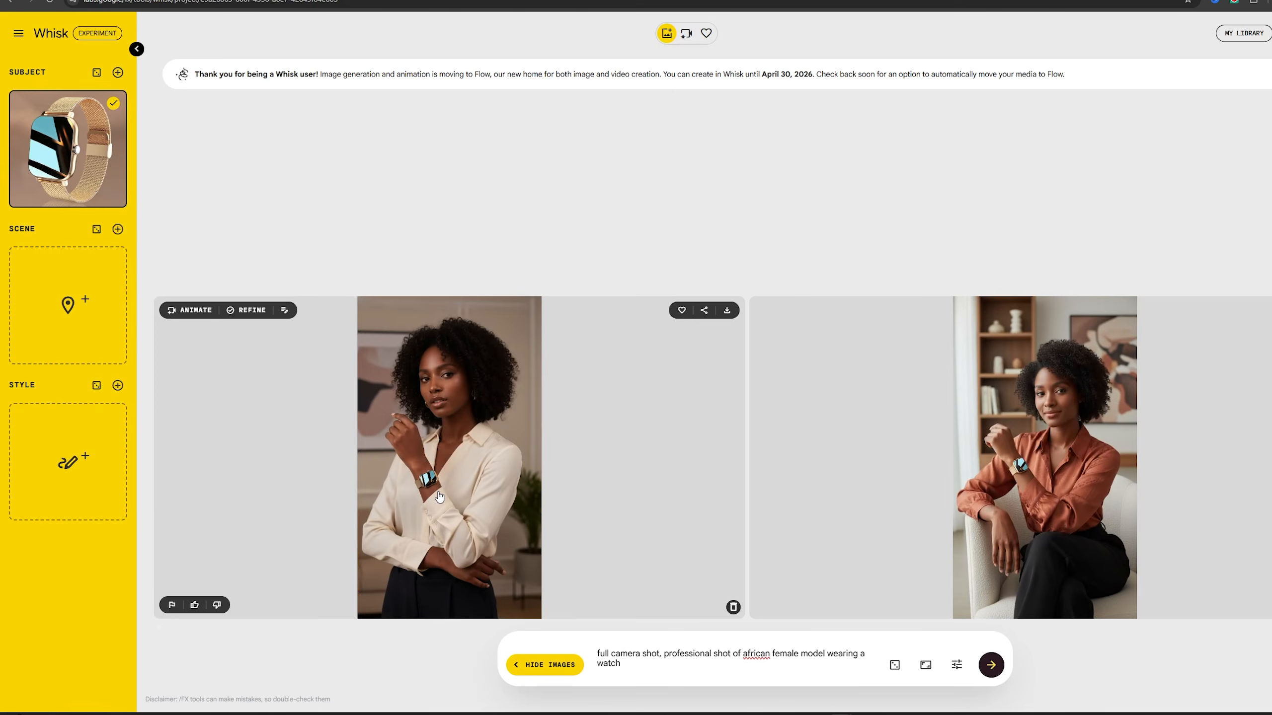
{"action": "left_click", "coordinate": [439, 496]}
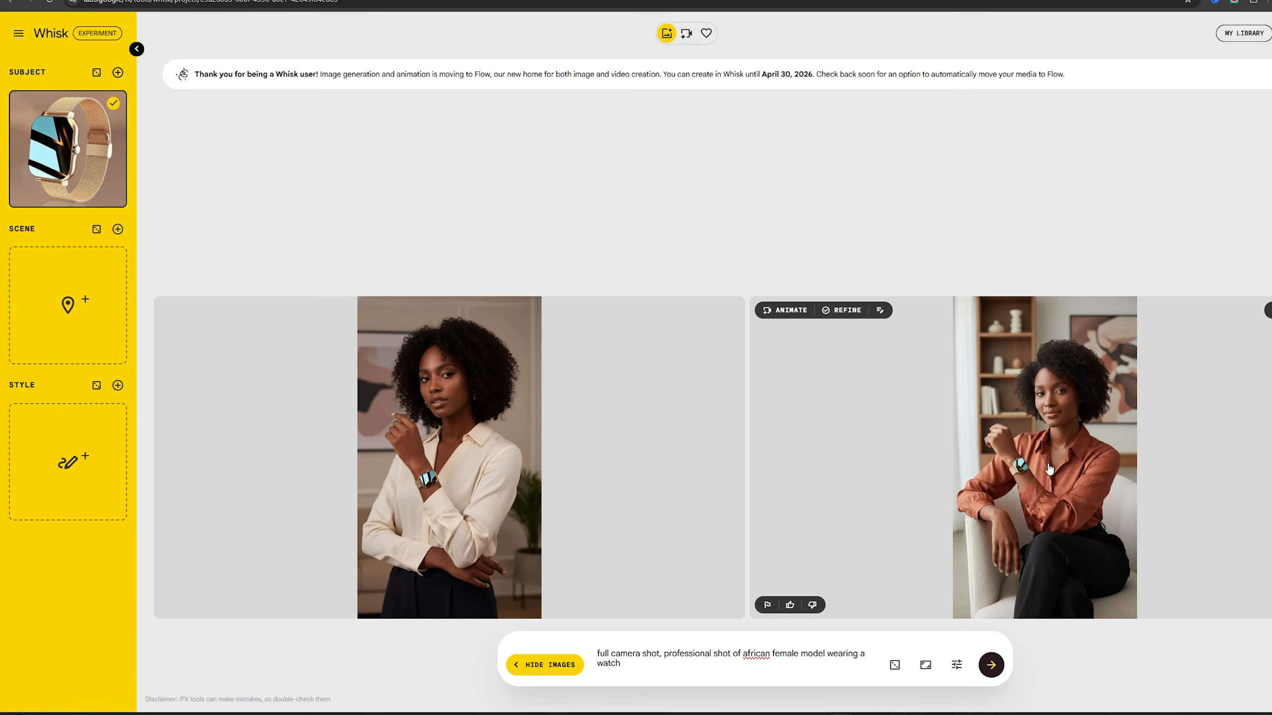
{"action": "left_click", "coordinate": [711, 288]}
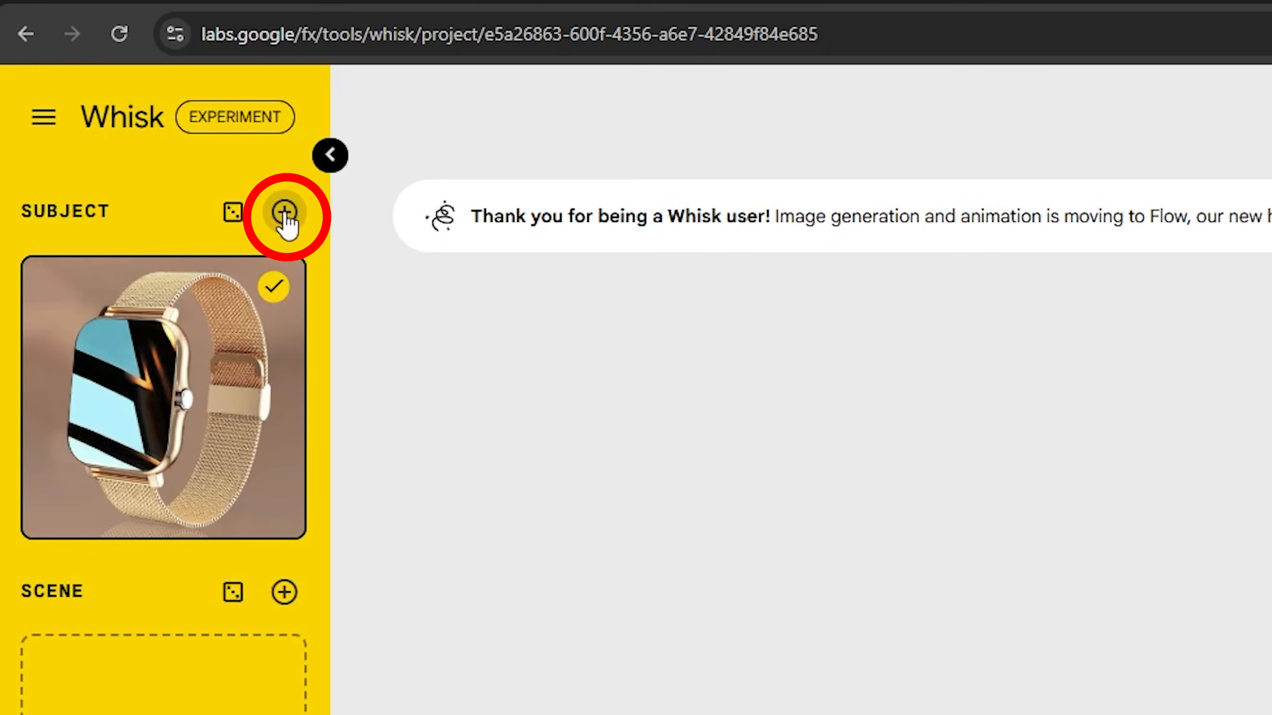
Step: Add a second subject and upload the portrait "anon-bob-2_a_portrait_camera_shot" from the Downloads folder for it
{"action": "left_click", "coordinate": [284, 214]}
{"action": "mouse_move", "coordinate": [207, 349]}
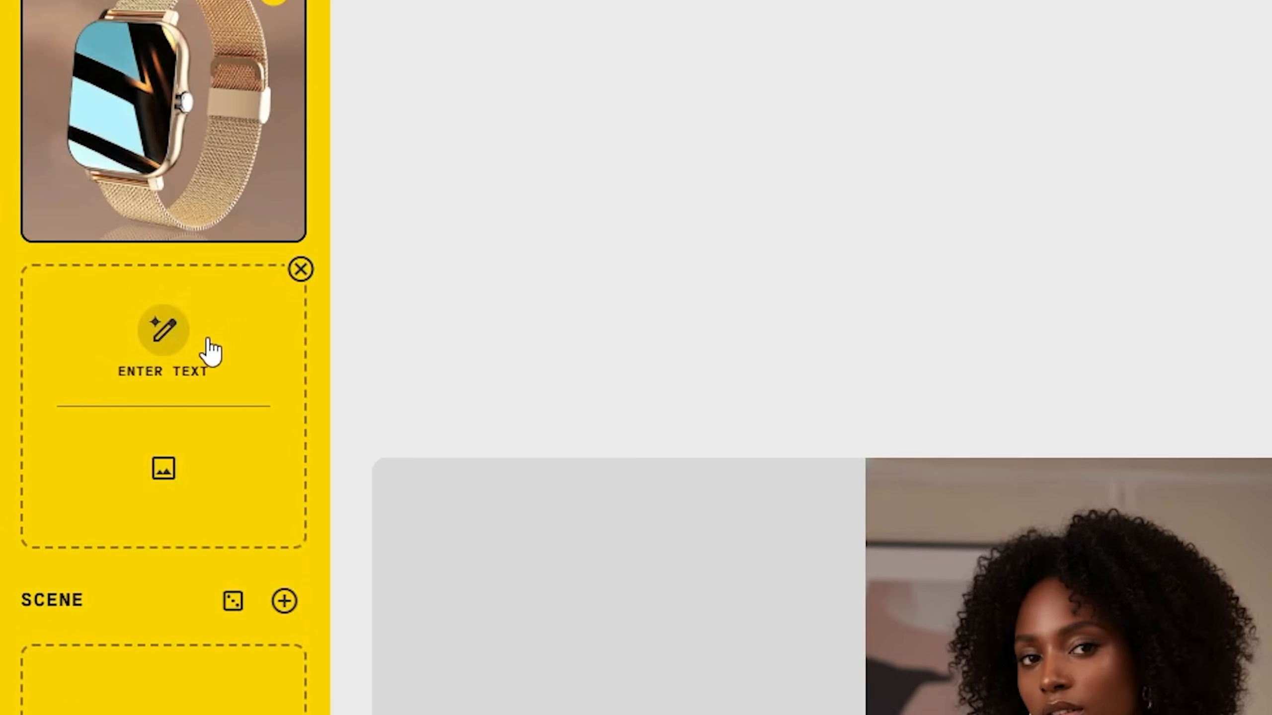
{"action": "left_click", "coordinate": [164, 470]}
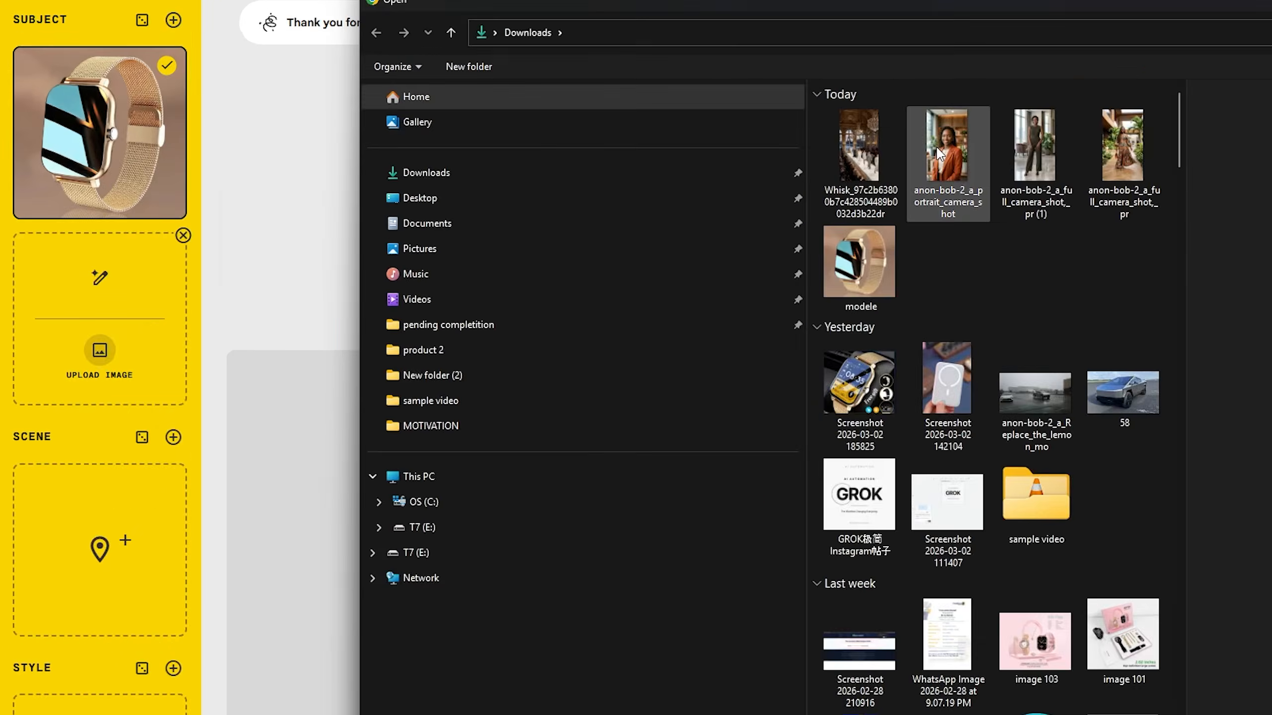
{"action": "left_click", "coordinate": [938, 153]}
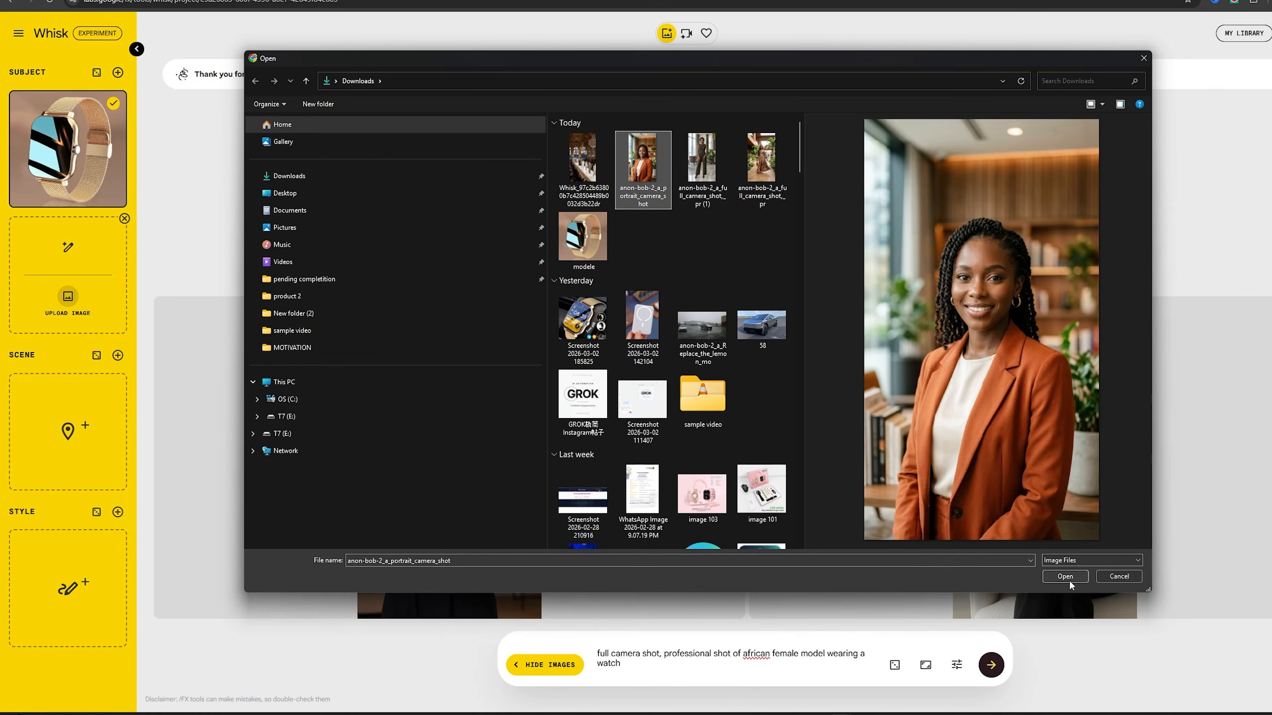
{"action": "left_click", "coordinate": [1065, 577]}
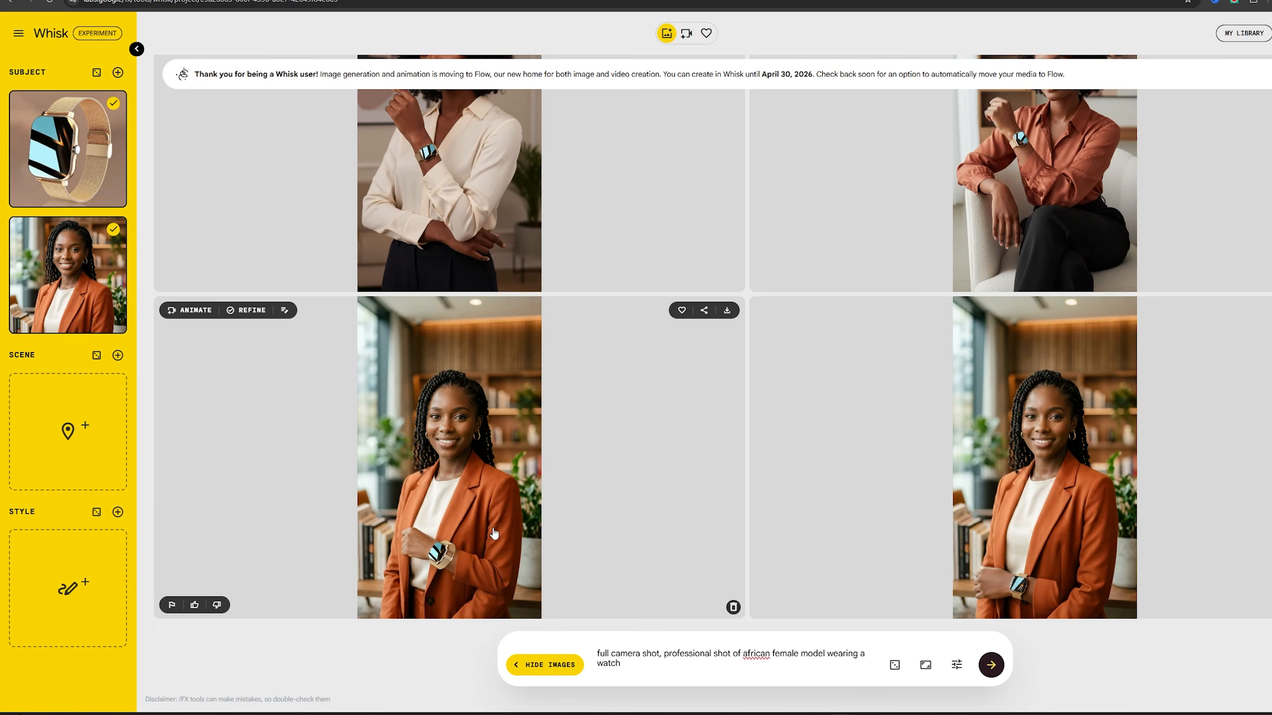
Step: Open the refine dialog for the second image of the woman in the orange blazer and close it without changes
{"action": "left_click", "coordinate": [848, 310]}
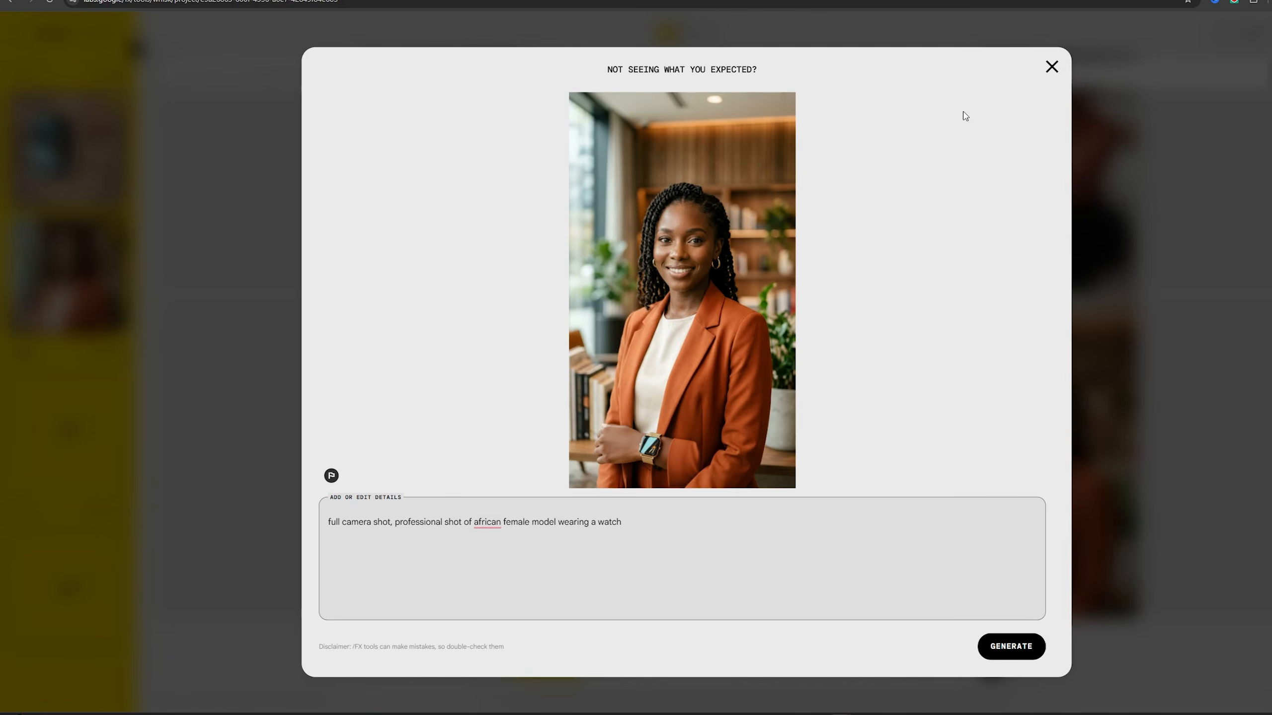
{"action": "left_click", "coordinate": [1051, 68]}
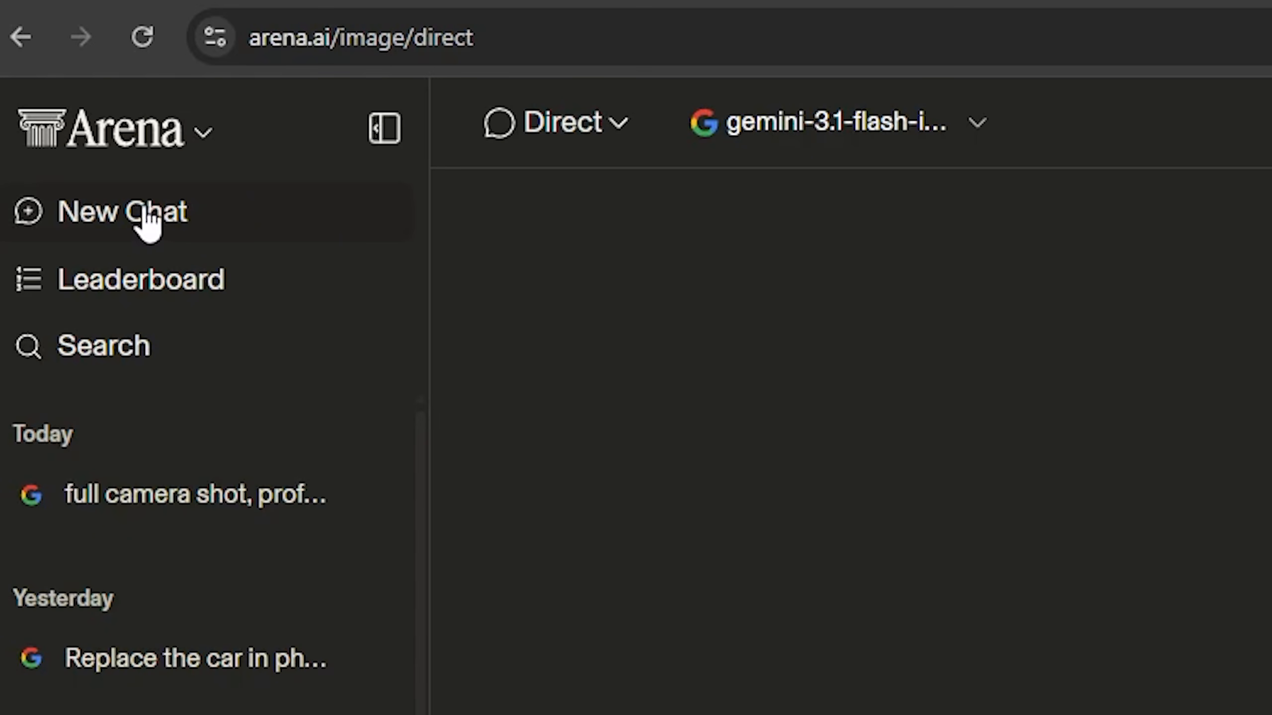
Step: In Arena, set the chat mode to Direct and select the image model gemini-3.1-flash-image-preview
{"action": "left_click", "coordinate": [561, 122]}
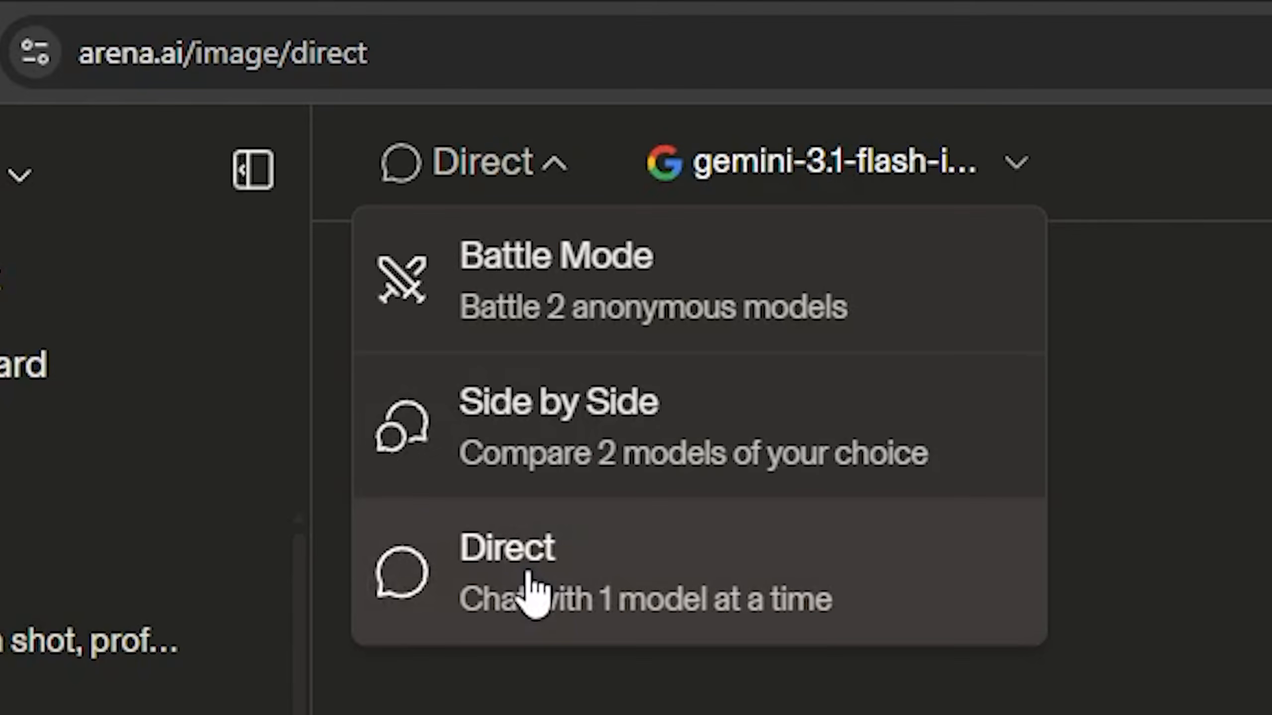
{"action": "left_click", "coordinate": [483, 526]}
{"action": "left_click", "coordinate": [849, 157]}
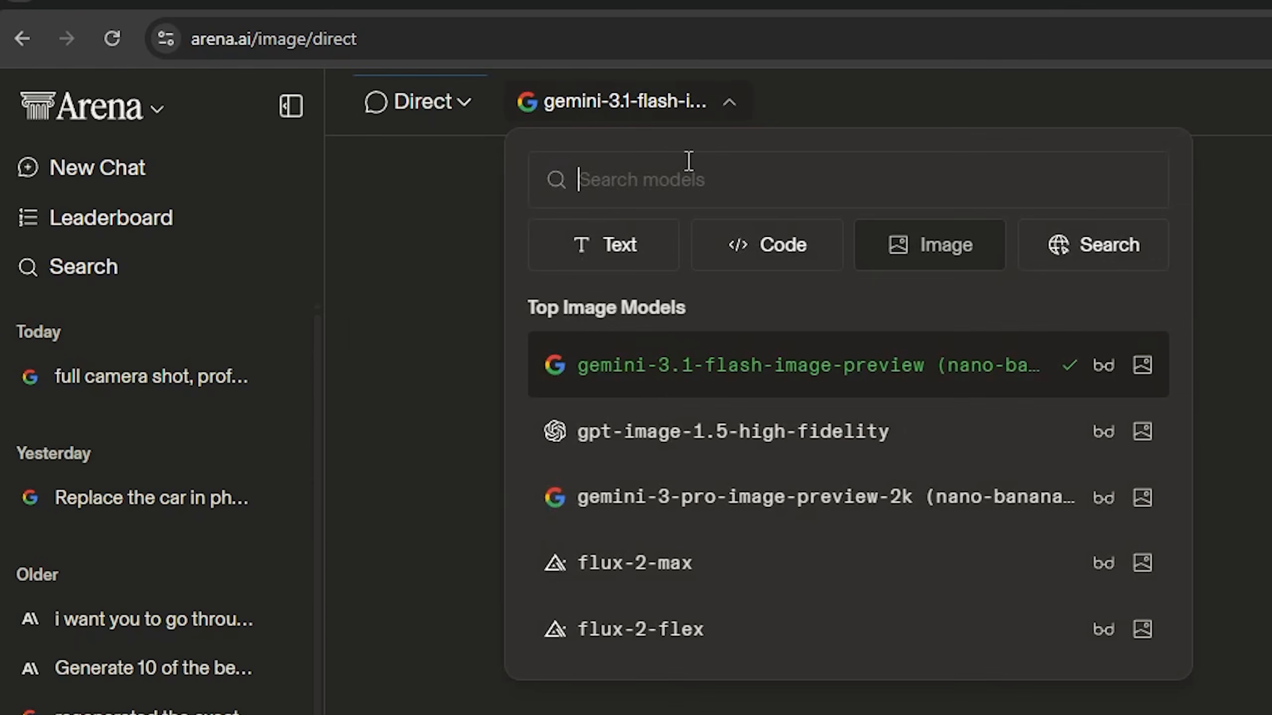
{"action": "left_click", "coordinate": [691, 383]}
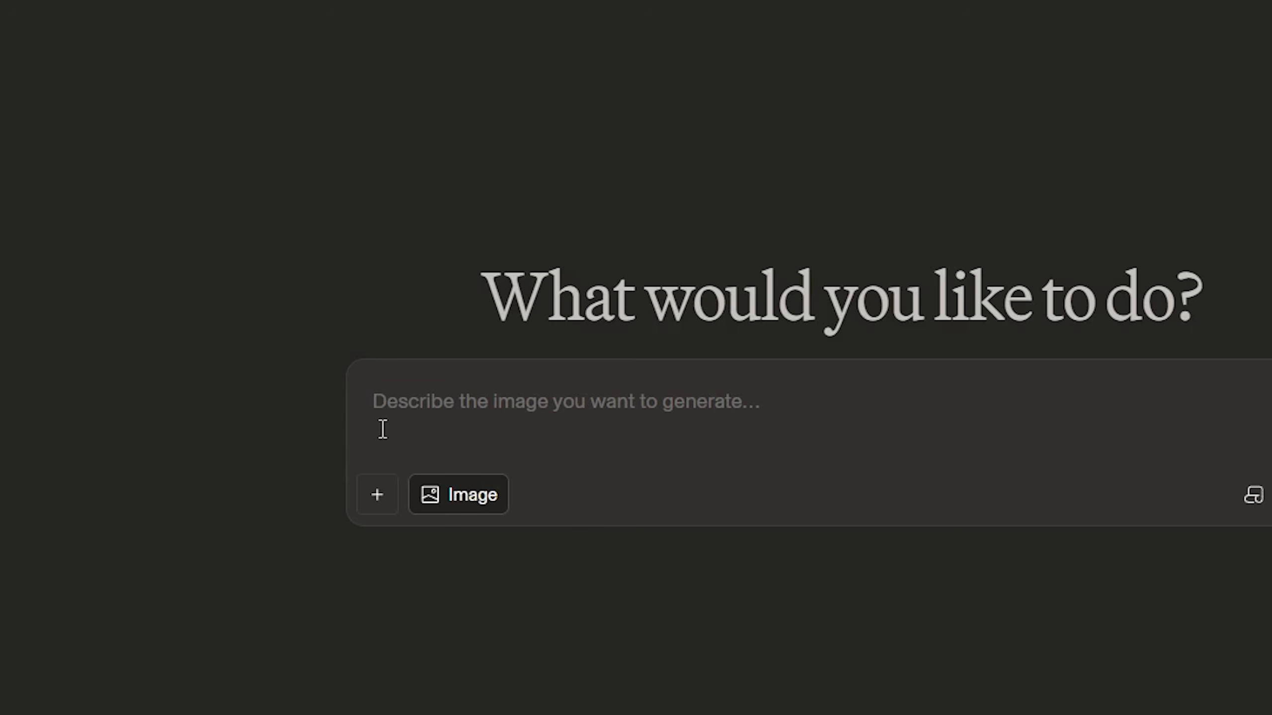
Step: Attach the portrait "anon-bob-2_a_portrait_camera_shot" and the watch image "modele" to the image prompt, in that order
{"action": "left_click", "coordinate": [415, 401]}
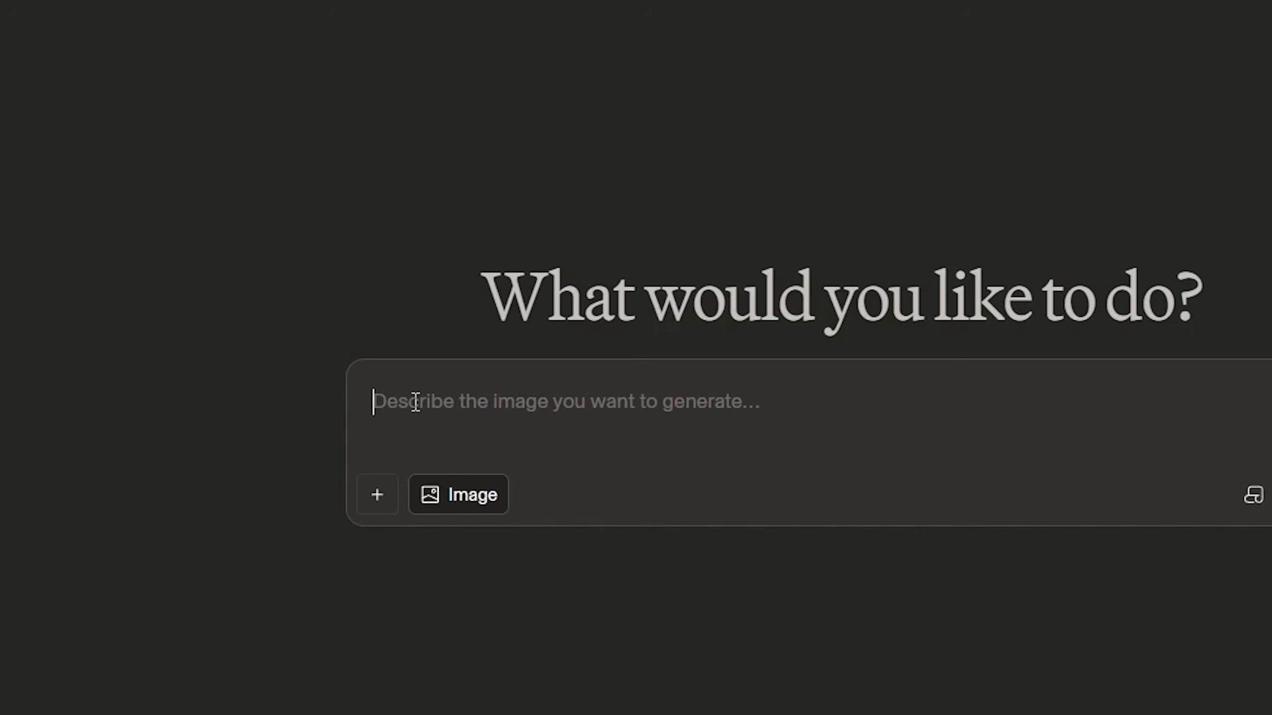
{"action": "left_click", "coordinate": [376, 501]}
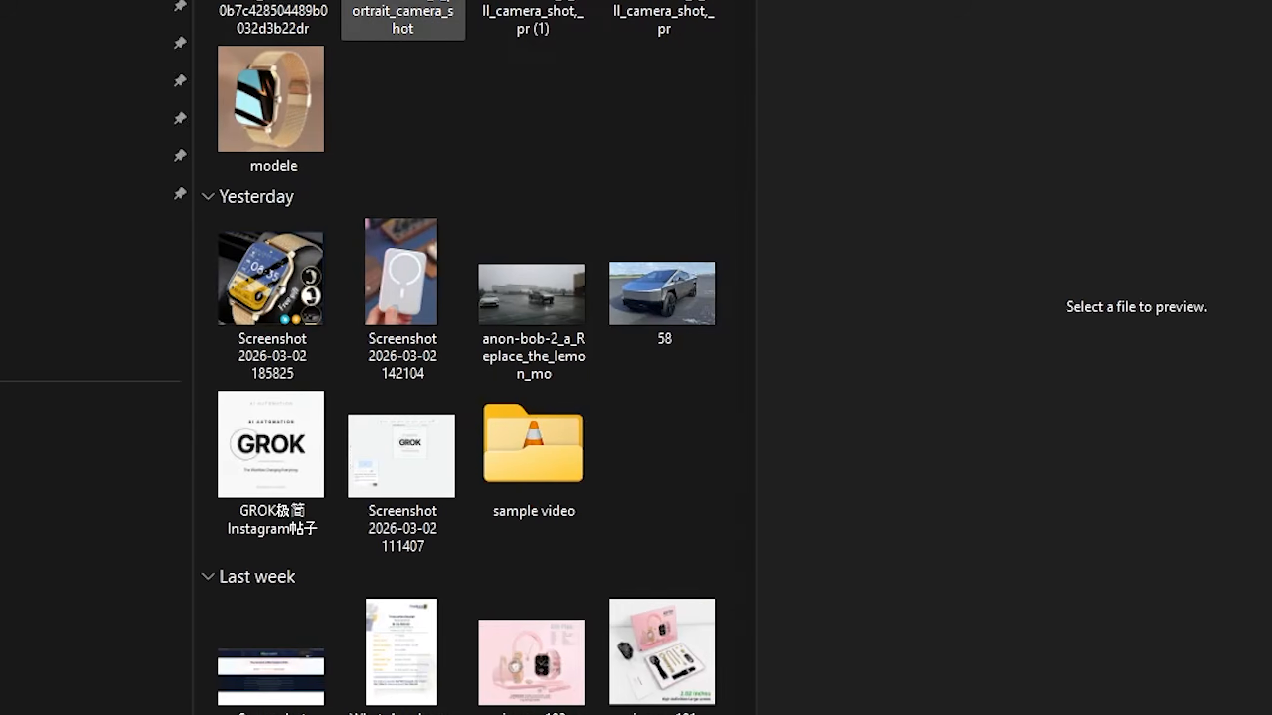
{"action": "left_click", "coordinate": [550, 30]}
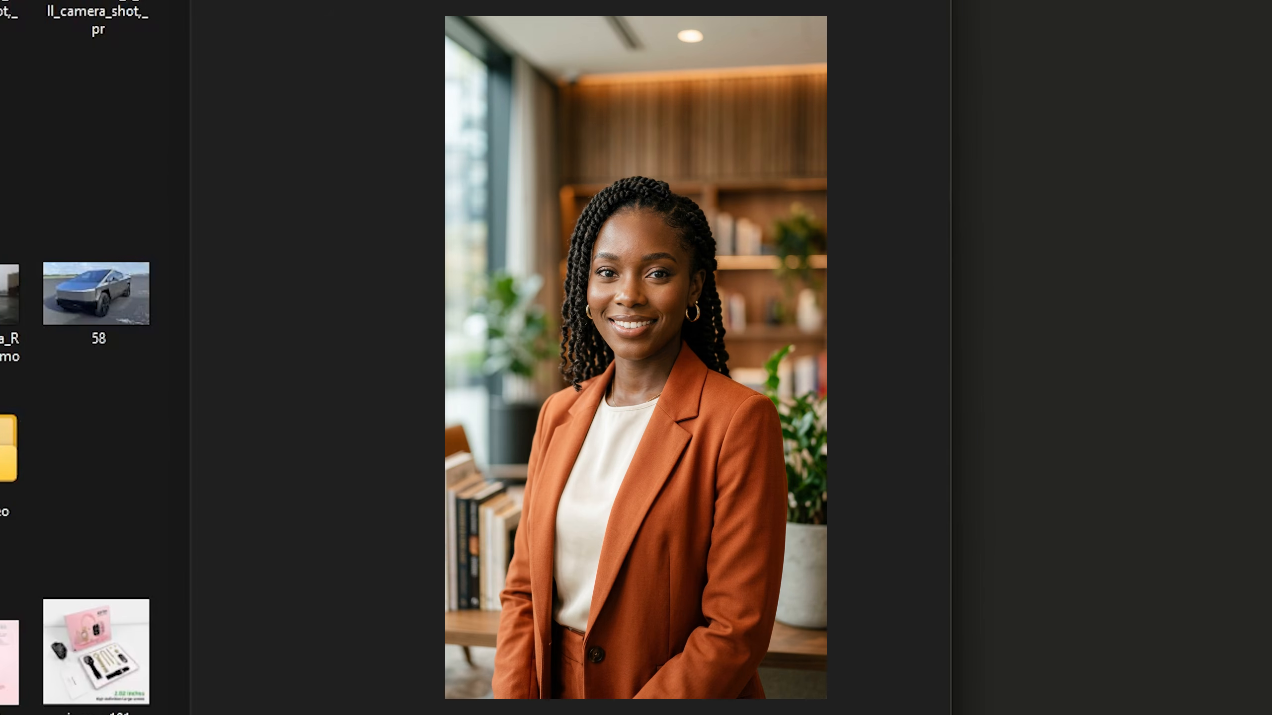
{"action": "left_click", "coordinate": [643, 166]}
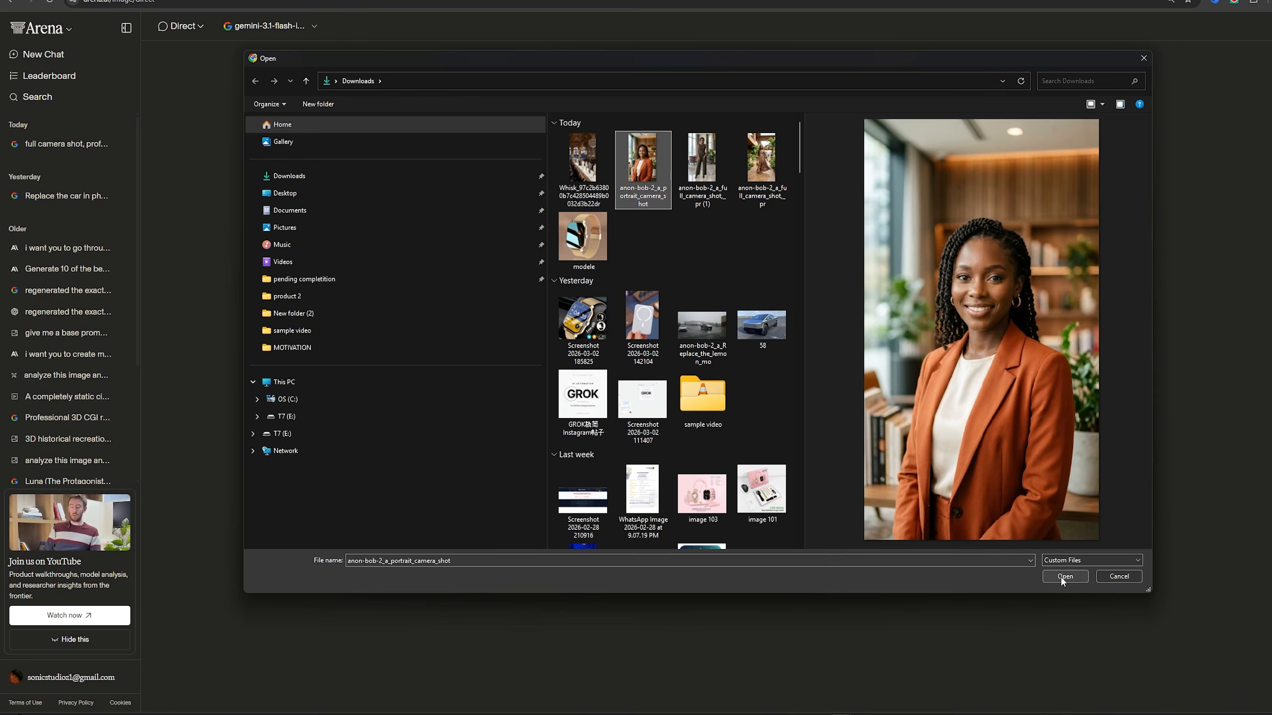
{"action": "left_click", "coordinate": [1062, 577]}
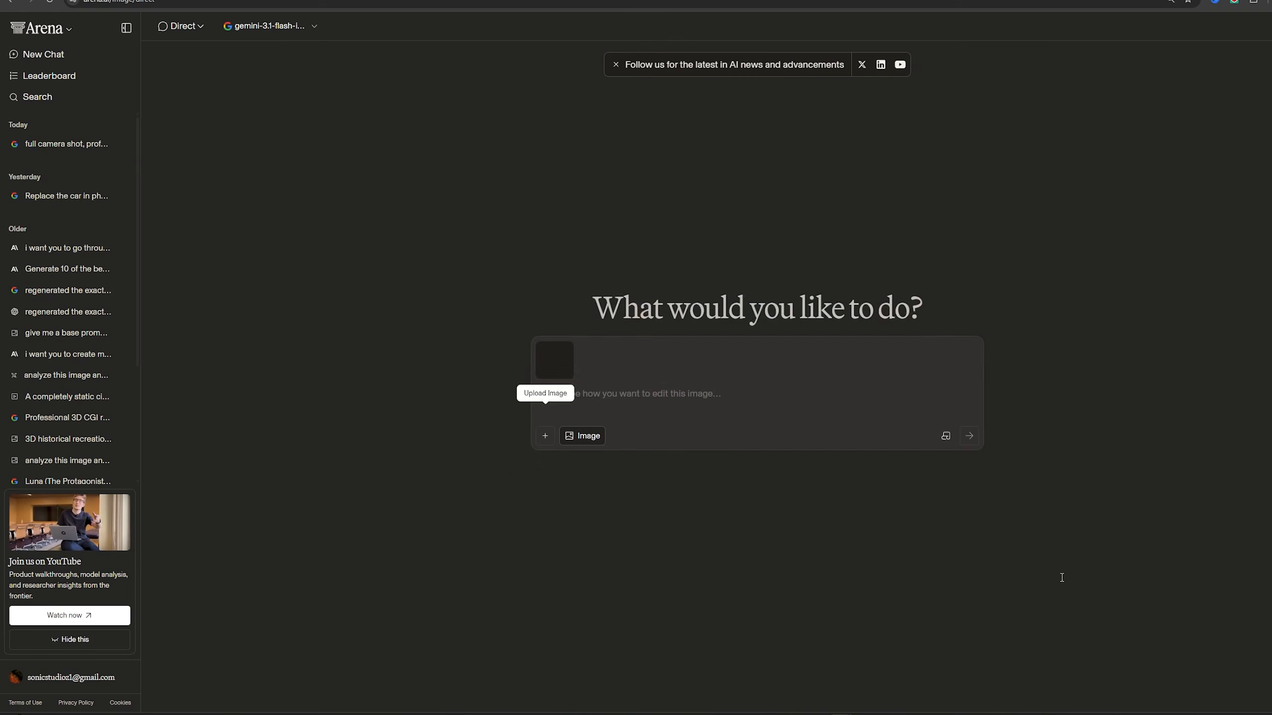
{"action": "left_click", "coordinate": [545, 436]}
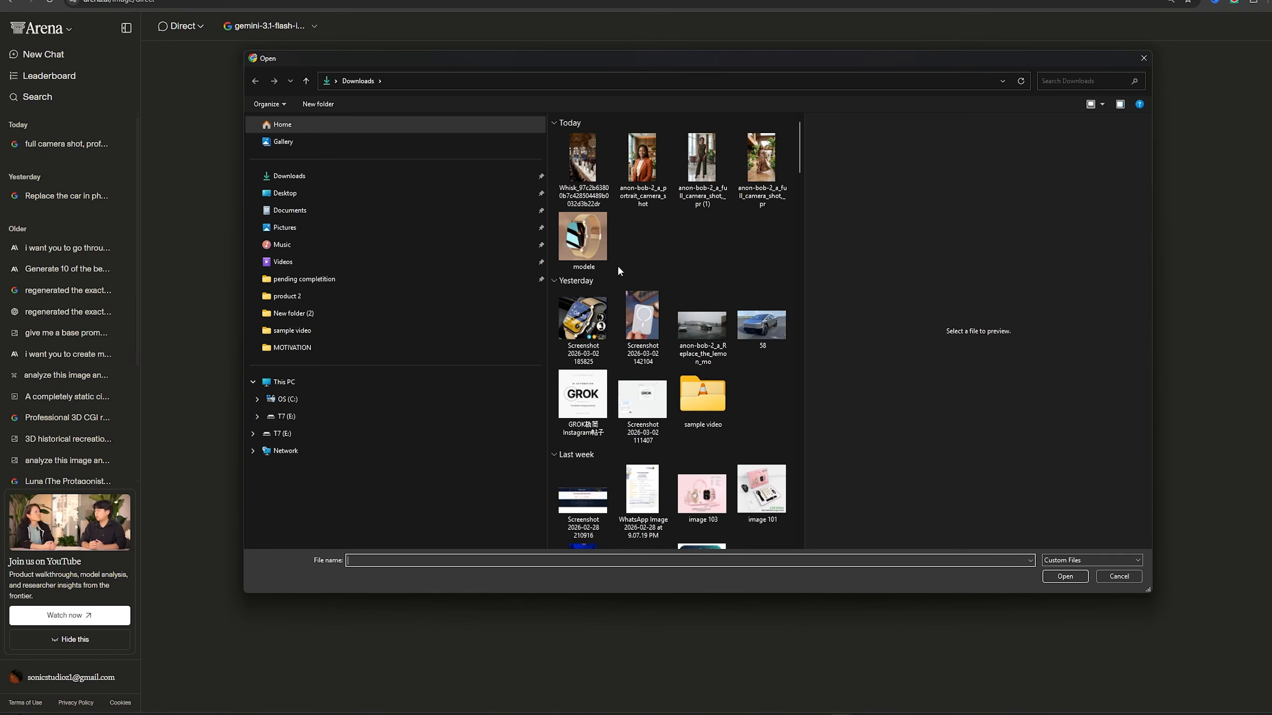
{"action": "double_click", "coordinate": [583, 238]}
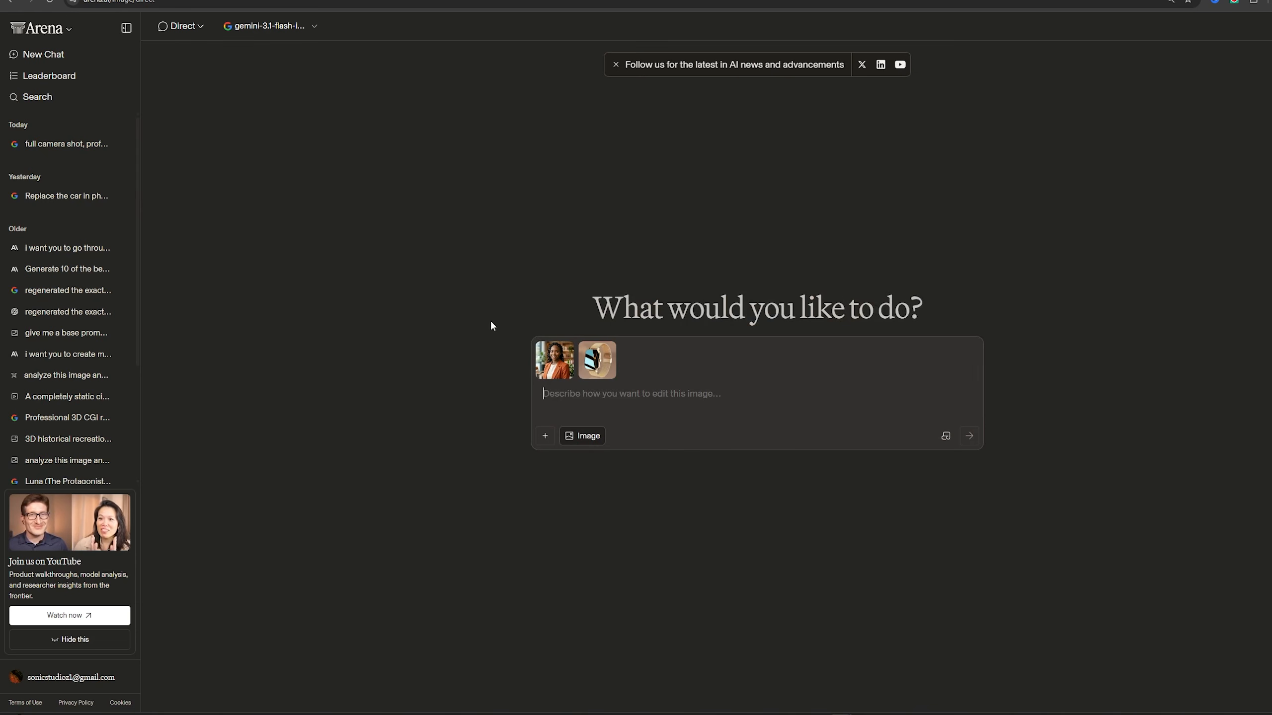
Step: Enter the prompt "The attached portrait in image one is wearing the attached watch in image 2, modelling the beauty of the watch"
{"action": "mouse_move", "coordinate": [547, 368]}
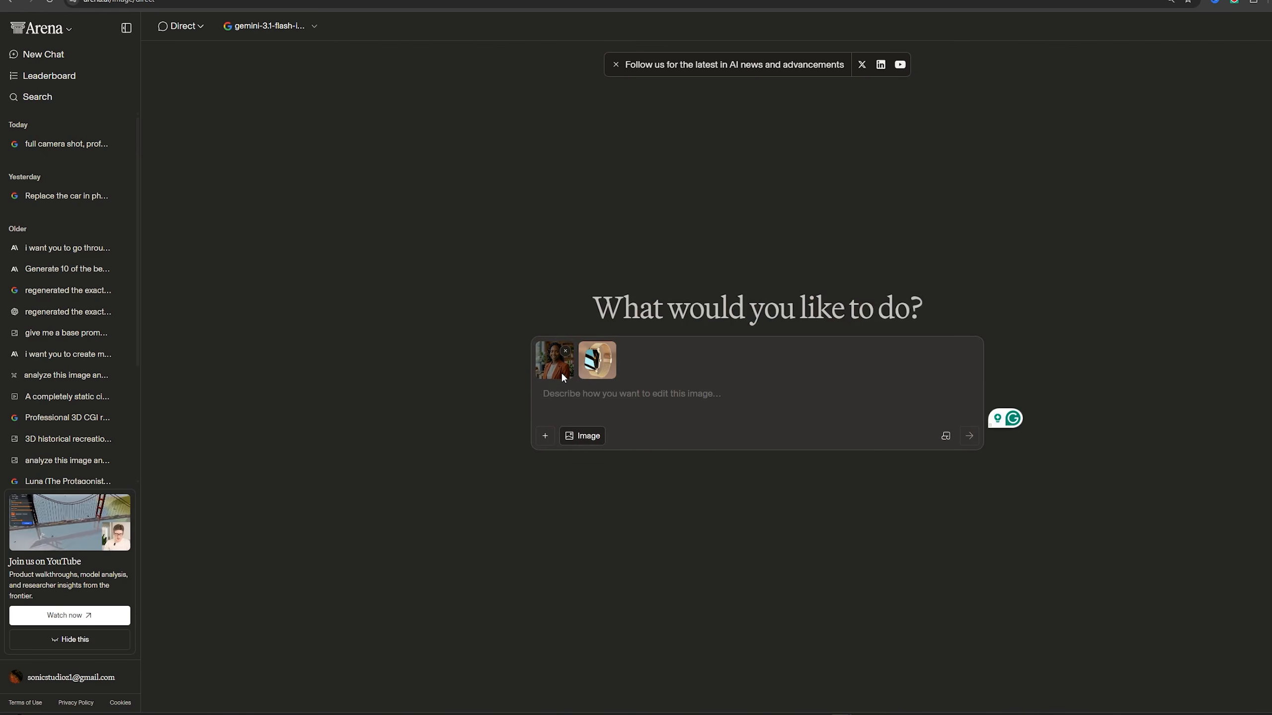
{"action": "mouse_move", "coordinate": [606, 374]}
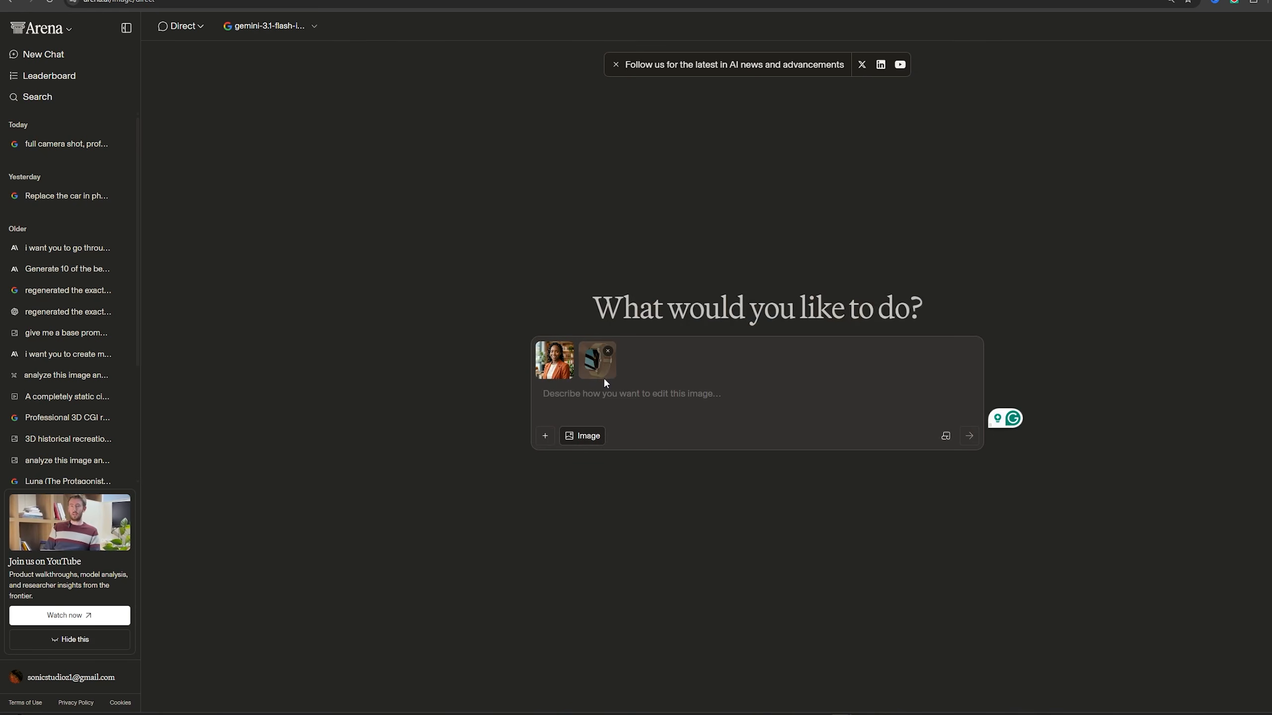
{"action": "type", "text": "The attached portrait in image one is wearing the attached watch in image 2, modelling the beauty of the watch for the viewers."}
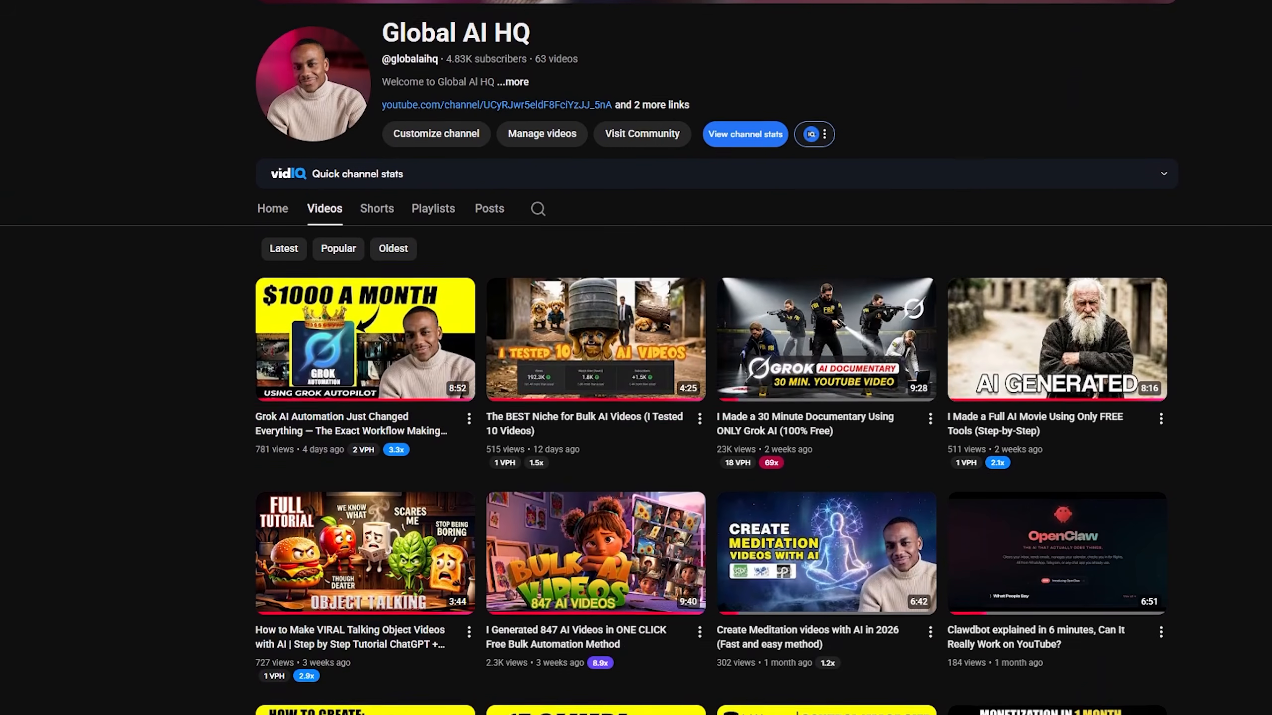
Step: Look through the Global AI HQ channel's videos for the tutorial on fixing LM Arena aspect ratio problems
{"action": "scroll", "coordinate": [636, 358], "scroll_direction": "down", "scroll_amount": 5}
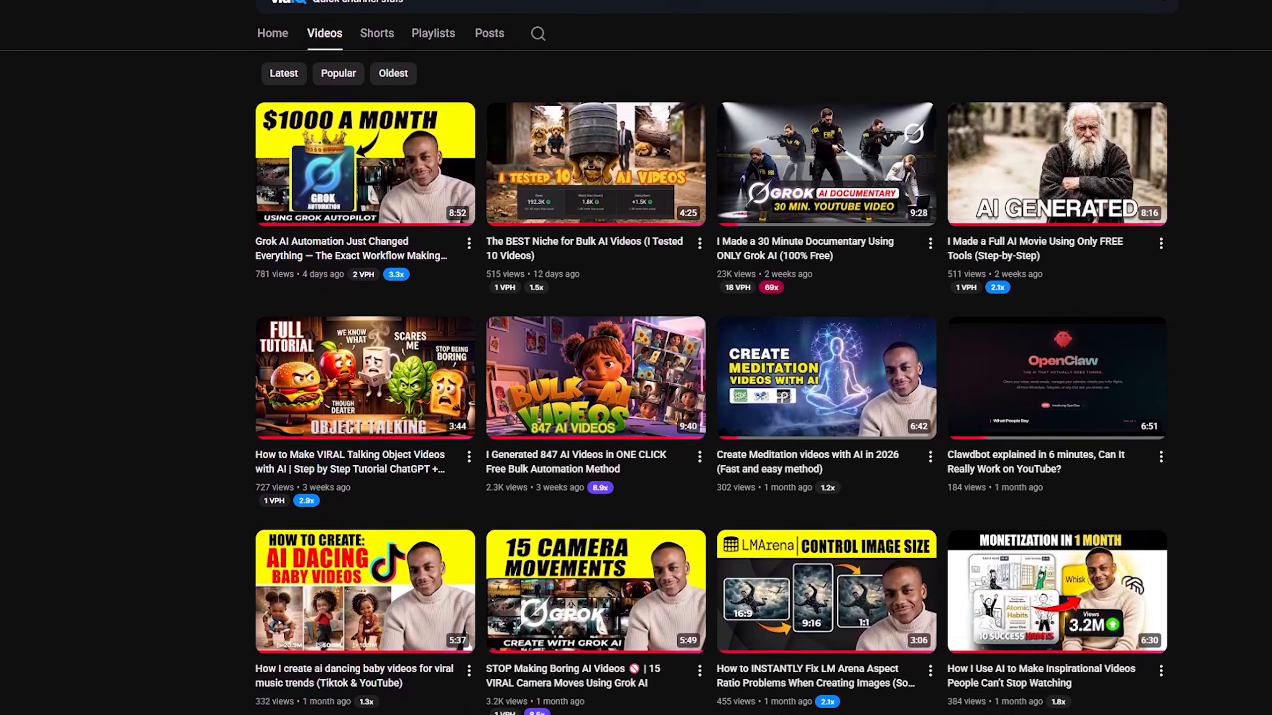
{"action": "scroll", "coordinate": [636, 358], "scroll_direction": "down", "scroll_amount": 4}
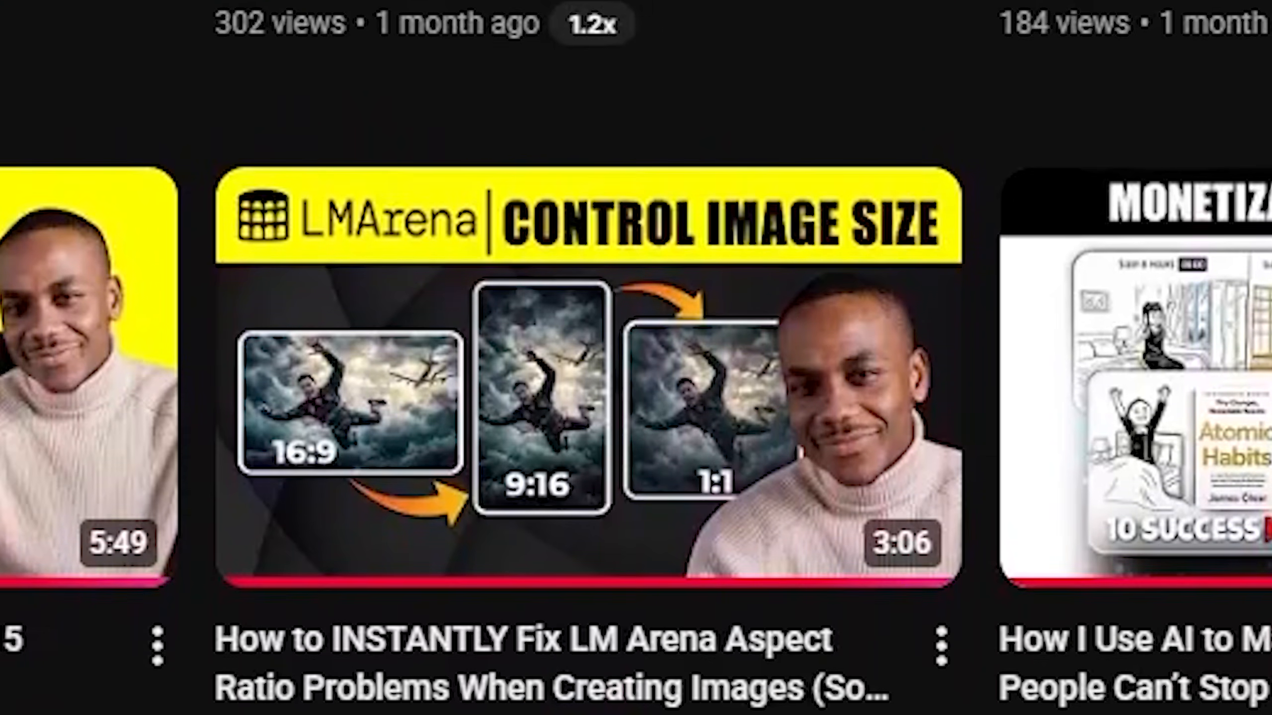
{"action": "scroll", "coordinate": [636, 358], "scroll_direction": "down", "scroll_amount": 1}
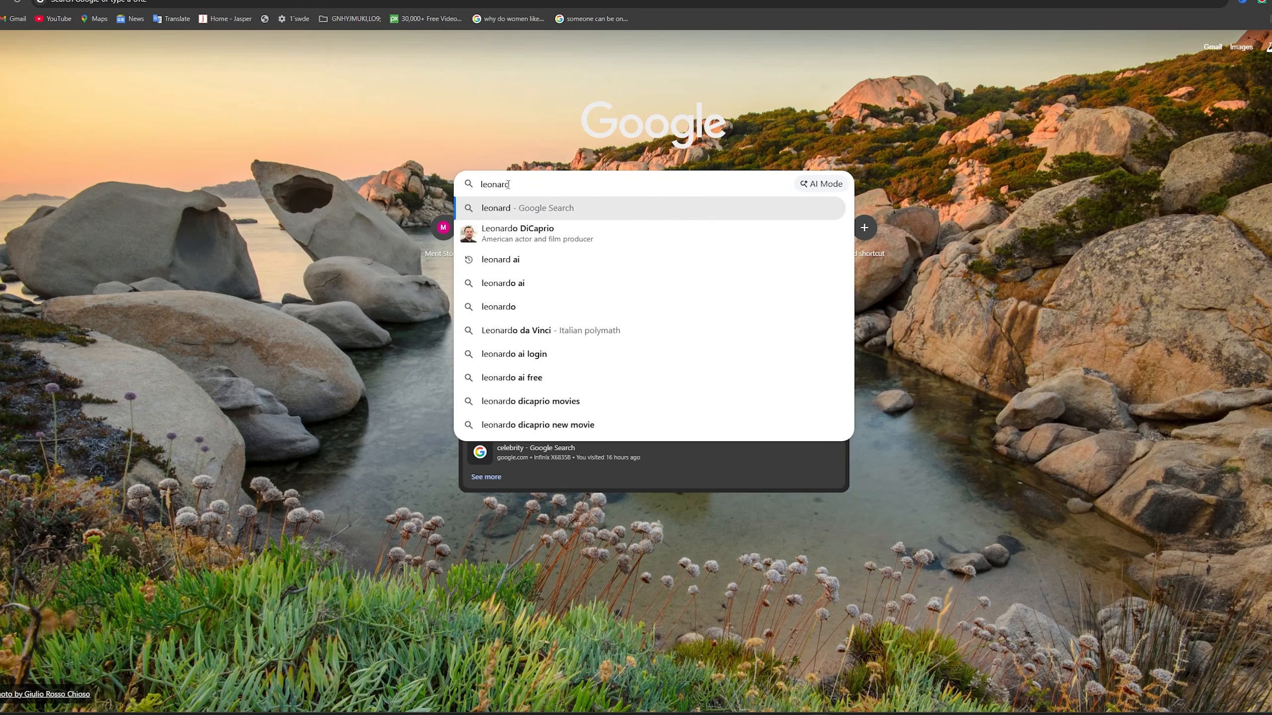
Step: Search Google for "leonardo ai", open the Leonardo.Ai site, start its app and go to Blueprints
{"action": "type", "text": "o ai"}
{"action": "key", "text": "Return"}
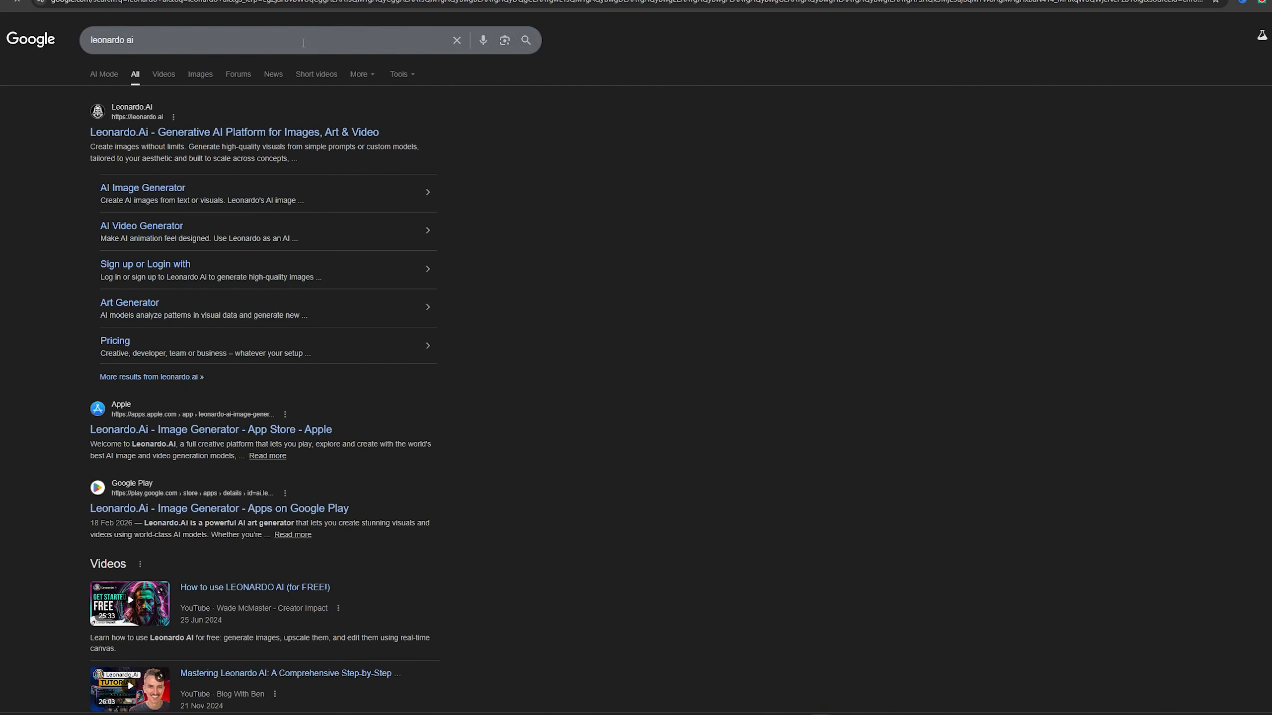
{"action": "left_click", "coordinate": [130, 109]}
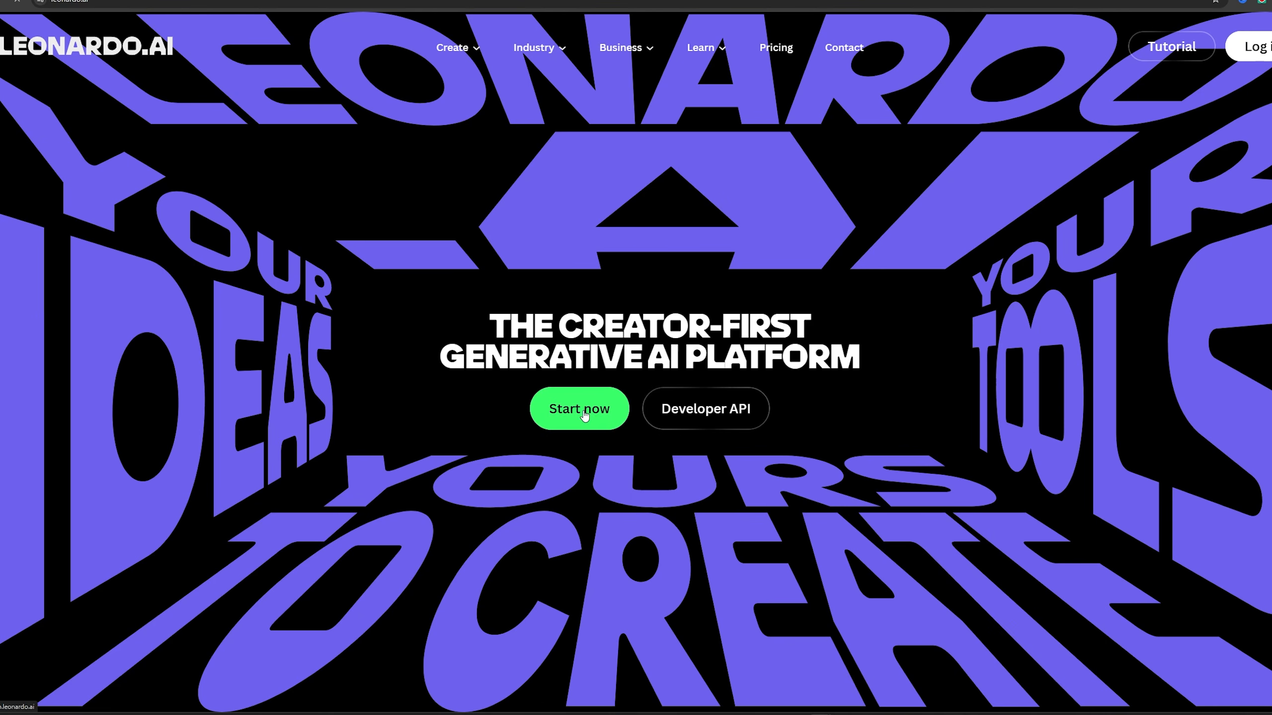
{"action": "left_click", "coordinate": [583, 415]}
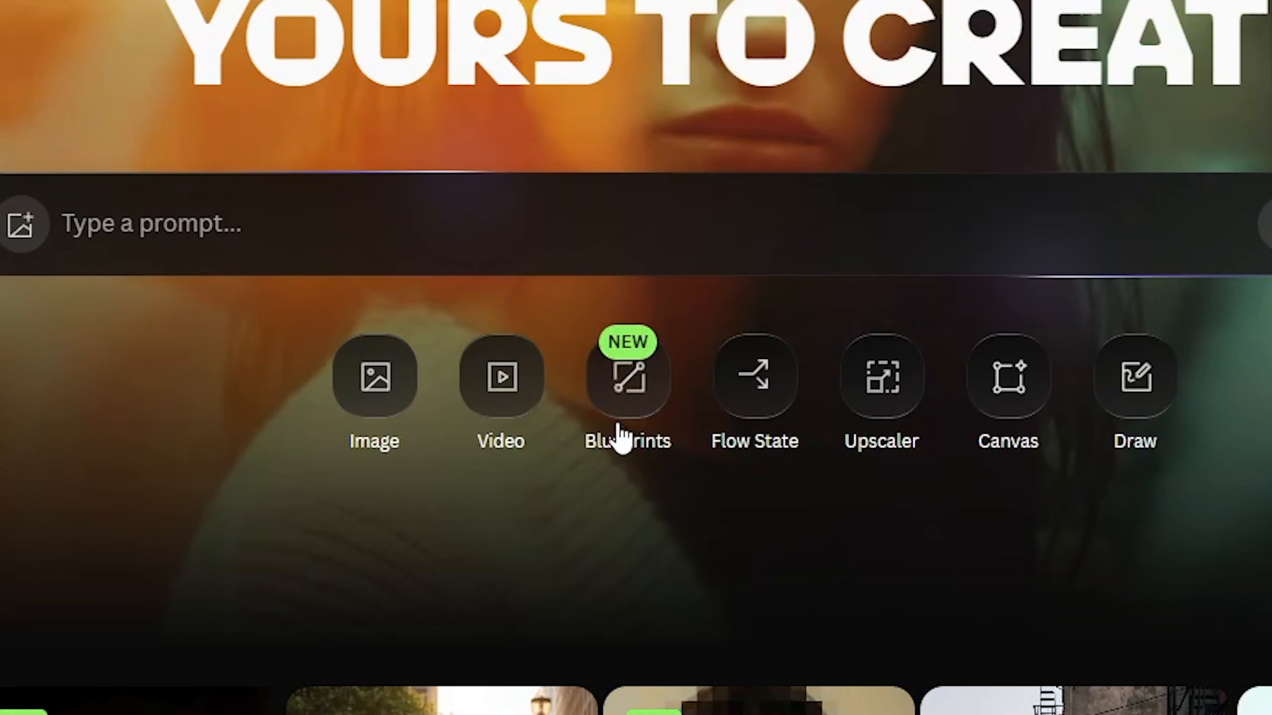
{"action": "left_click", "coordinate": [634, 406]}
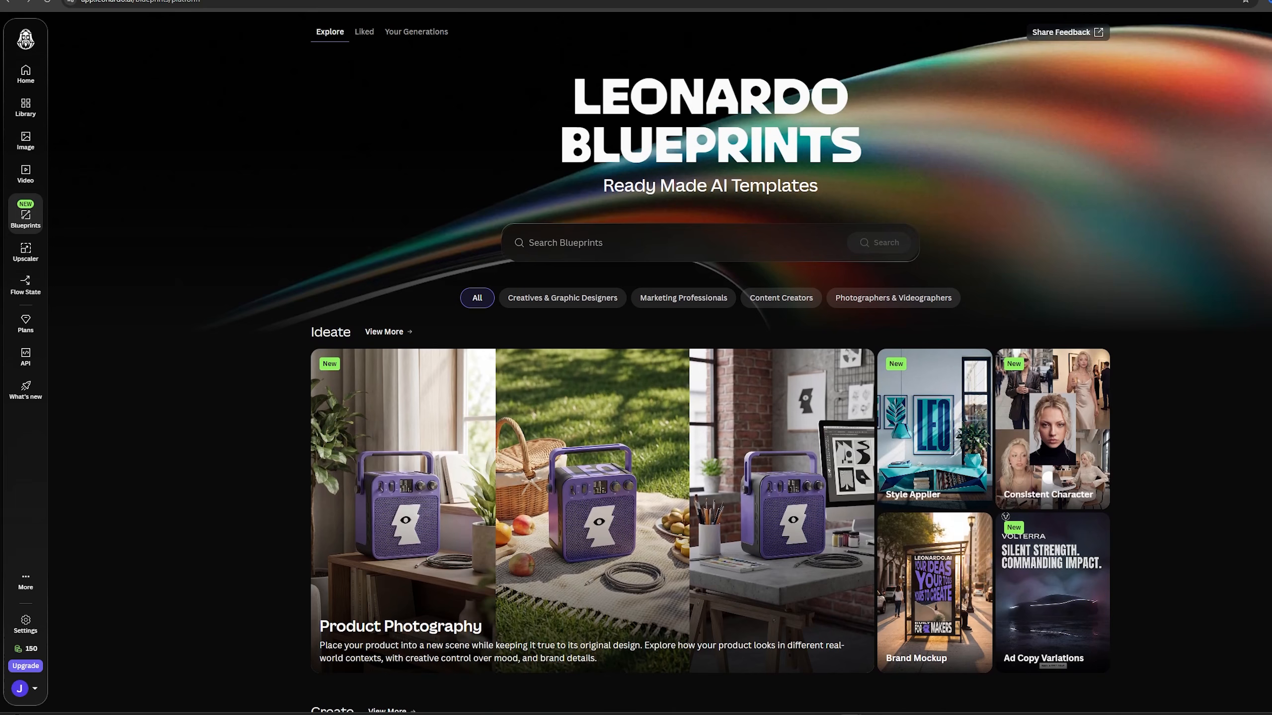
Step: Search the blueprints for "product model" and open the Model Holding Product blueprint
{"action": "scroll", "coordinate": [989, 306], "scroll_direction": "down", "scroll_amount": 6}
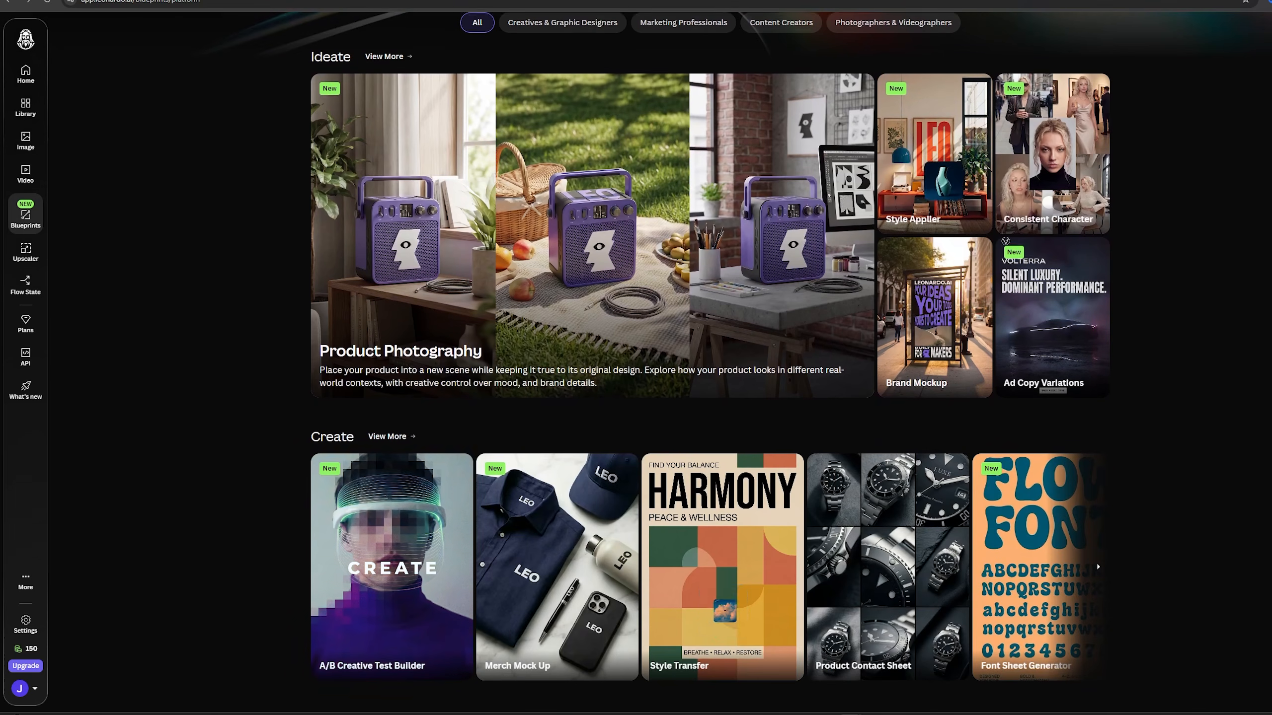
{"action": "scroll", "coordinate": [989, 306], "scroll_direction": "down", "scroll_amount": 3}
{"action": "scroll", "coordinate": [989, 306], "scroll_direction": "up", "scroll_amount": 4}
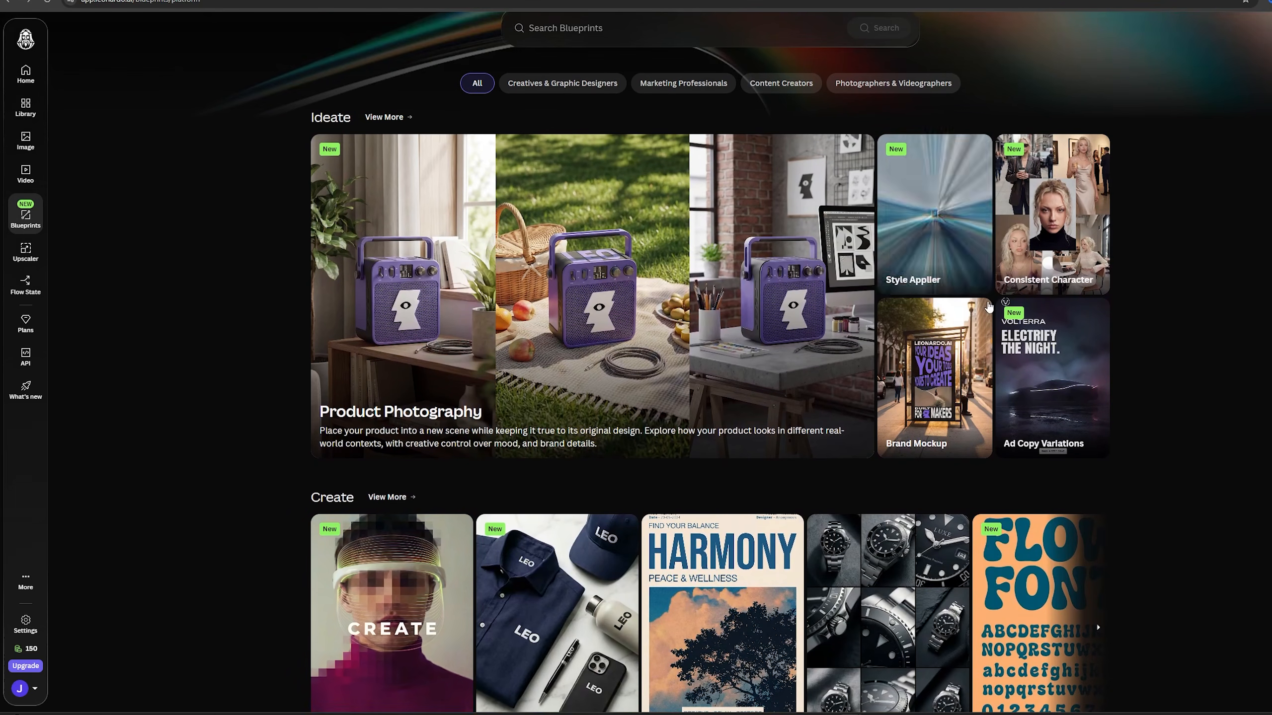
{"action": "left_click", "coordinate": [550, 31]}
{"action": "type", "text": "product model"}
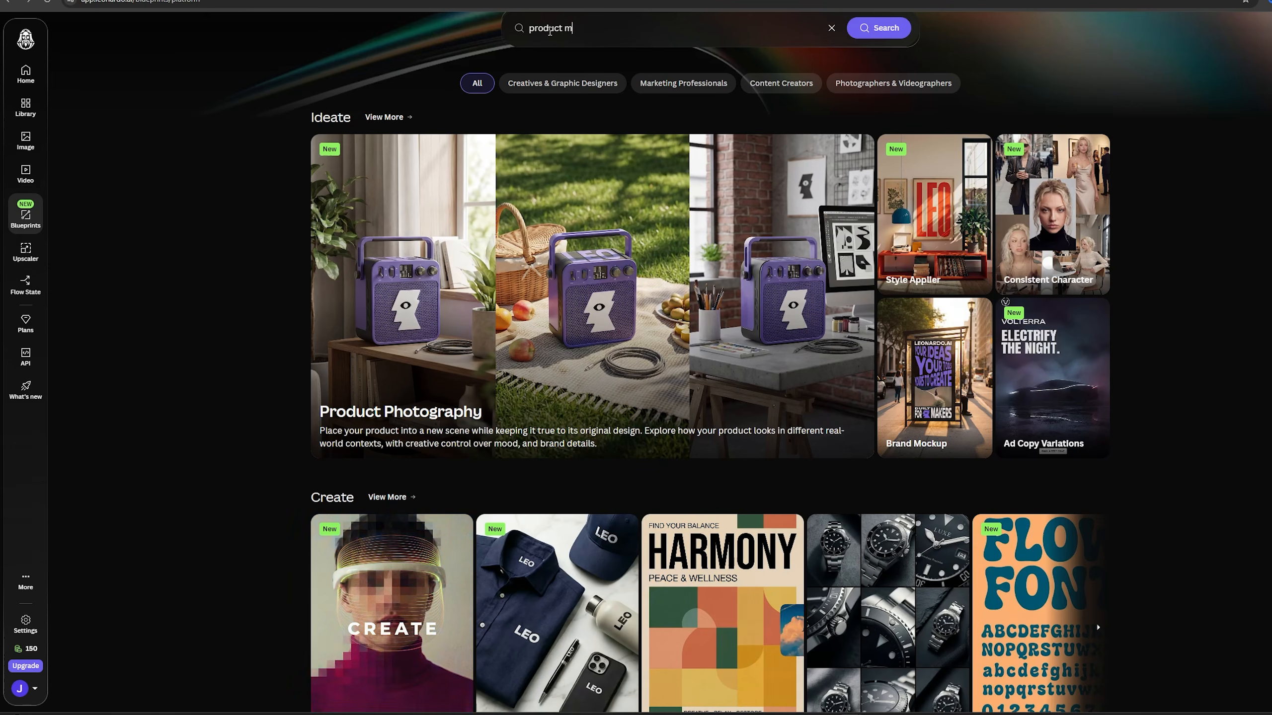
{"action": "key", "text": "Return"}
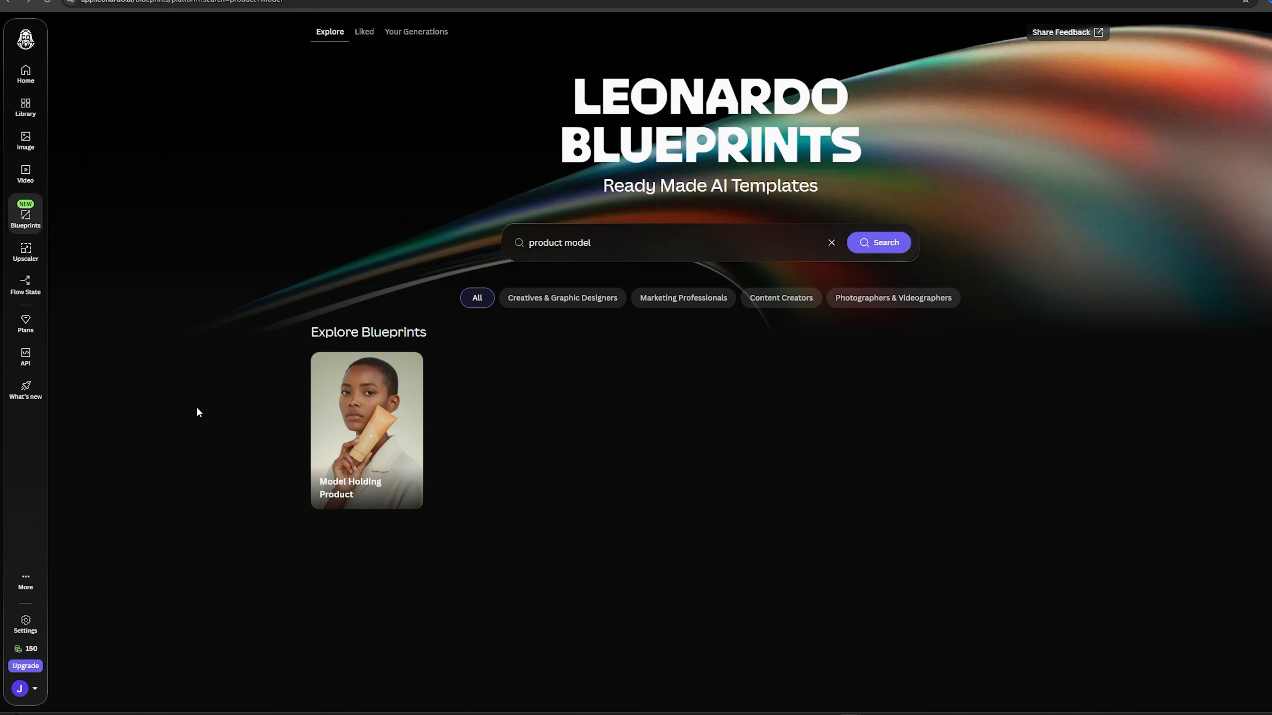
{"action": "left_click", "coordinate": [350, 409]}
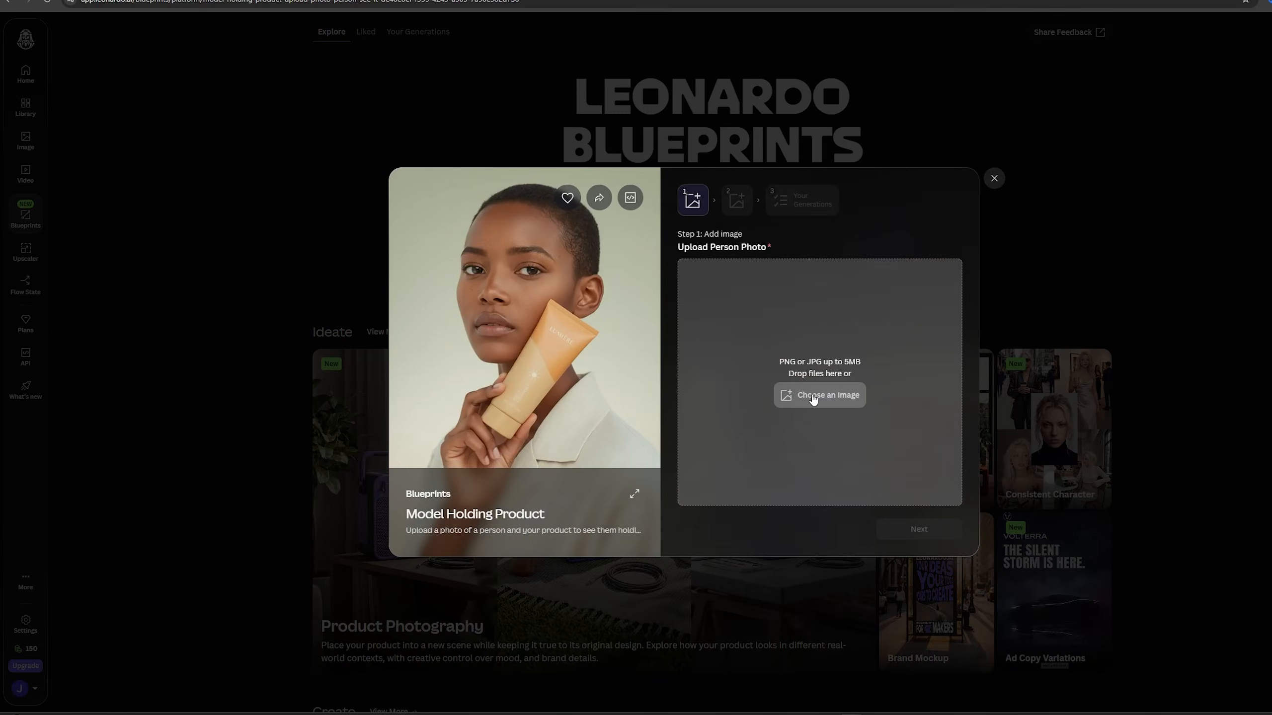
Step: Upload the portrait of the woman in the orange blazer as the person photo and continue to the product photo
{"action": "left_click", "coordinate": [809, 393]}
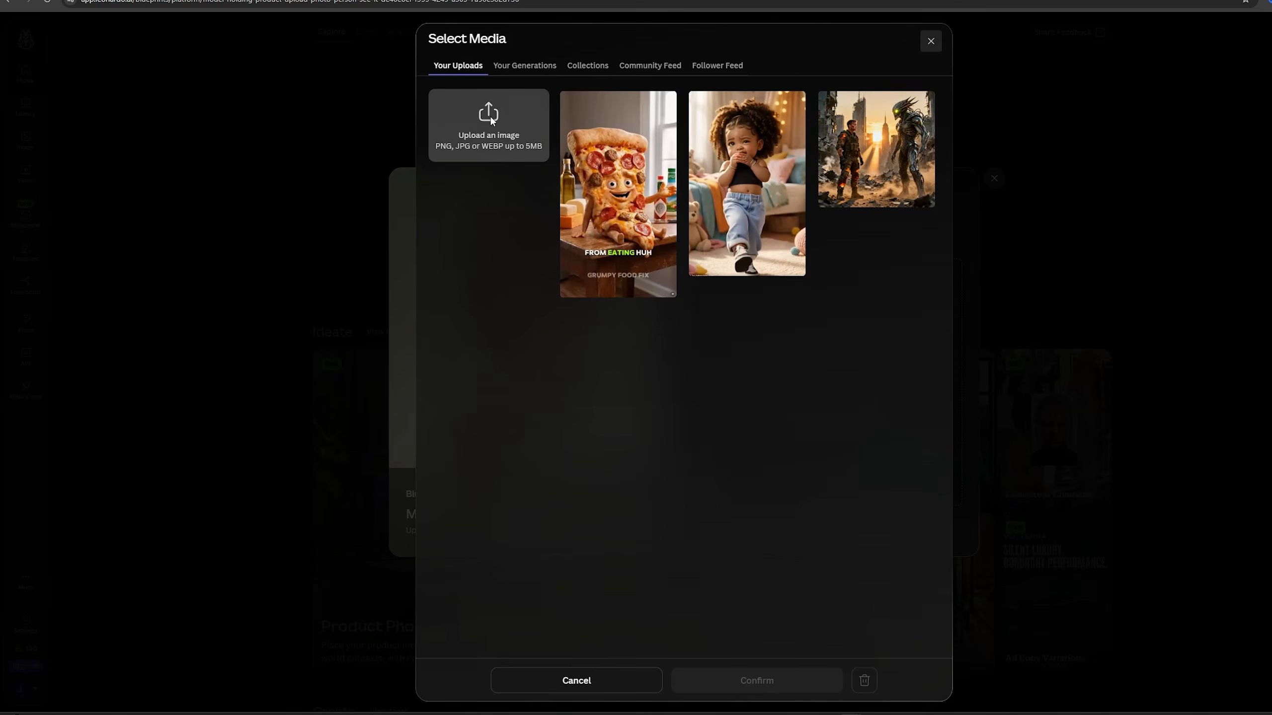
{"action": "left_click", "coordinate": [489, 118]}
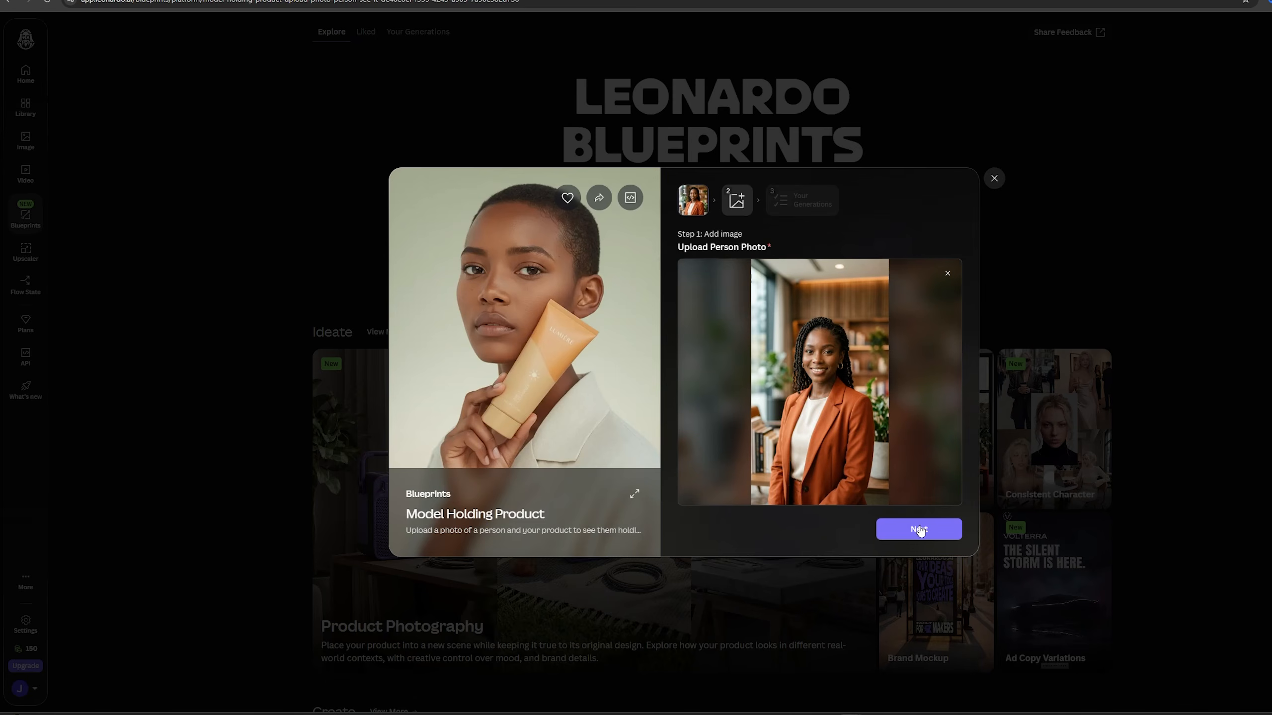
{"action": "left_click", "coordinate": [919, 530]}
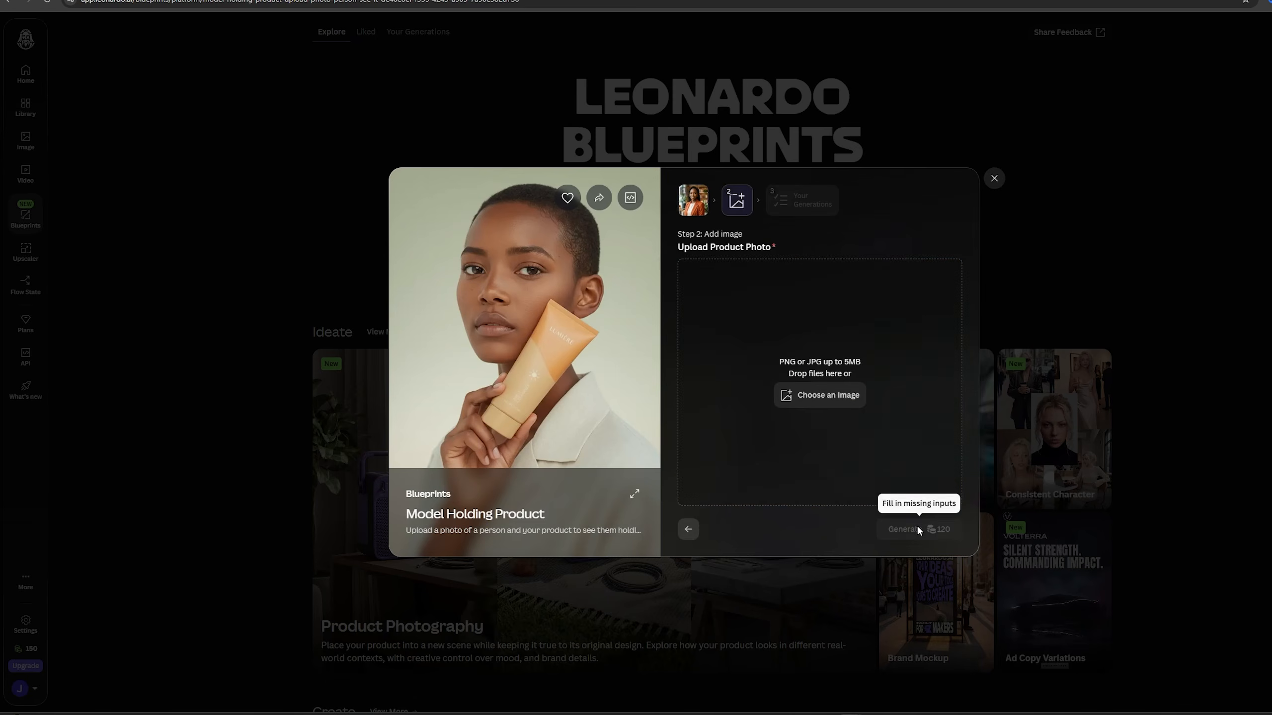
Step: Upload the watch image "modele" as the product photo and generate the images
{"action": "left_click", "coordinate": [801, 404]}
{"action": "left_click", "coordinate": [480, 121]}
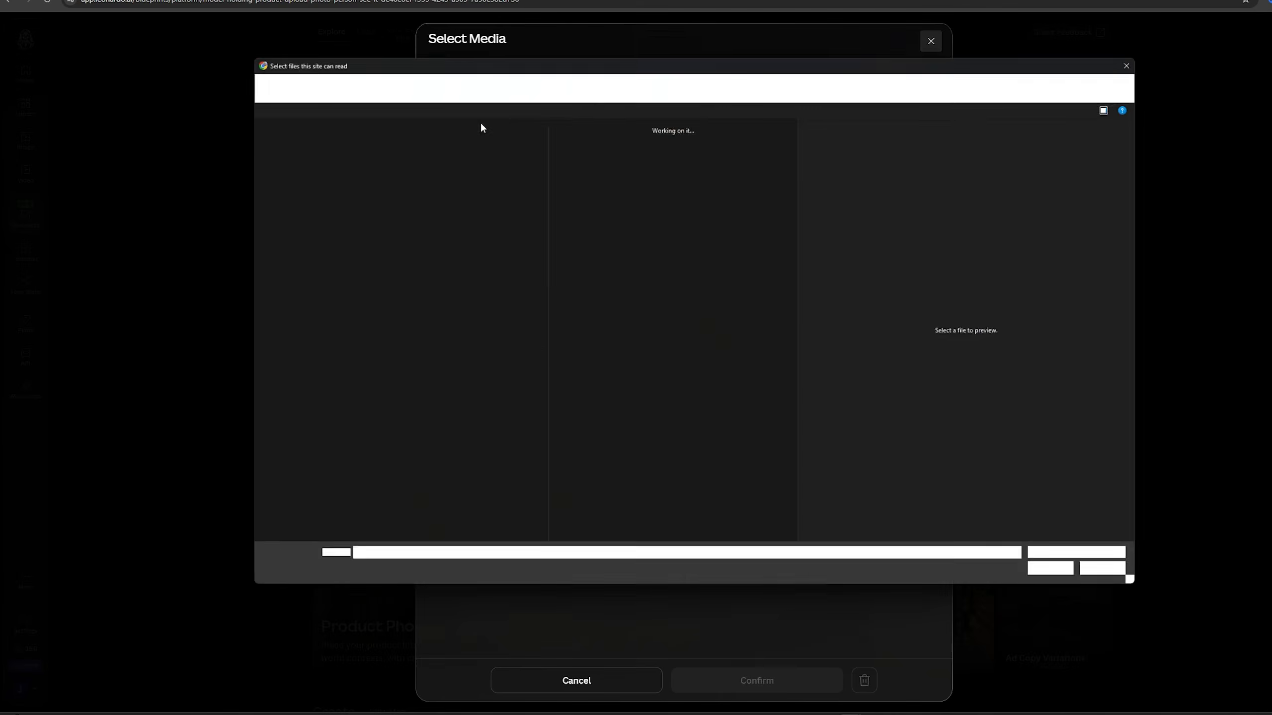
{"action": "left_click", "coordinate": [699, 236]}
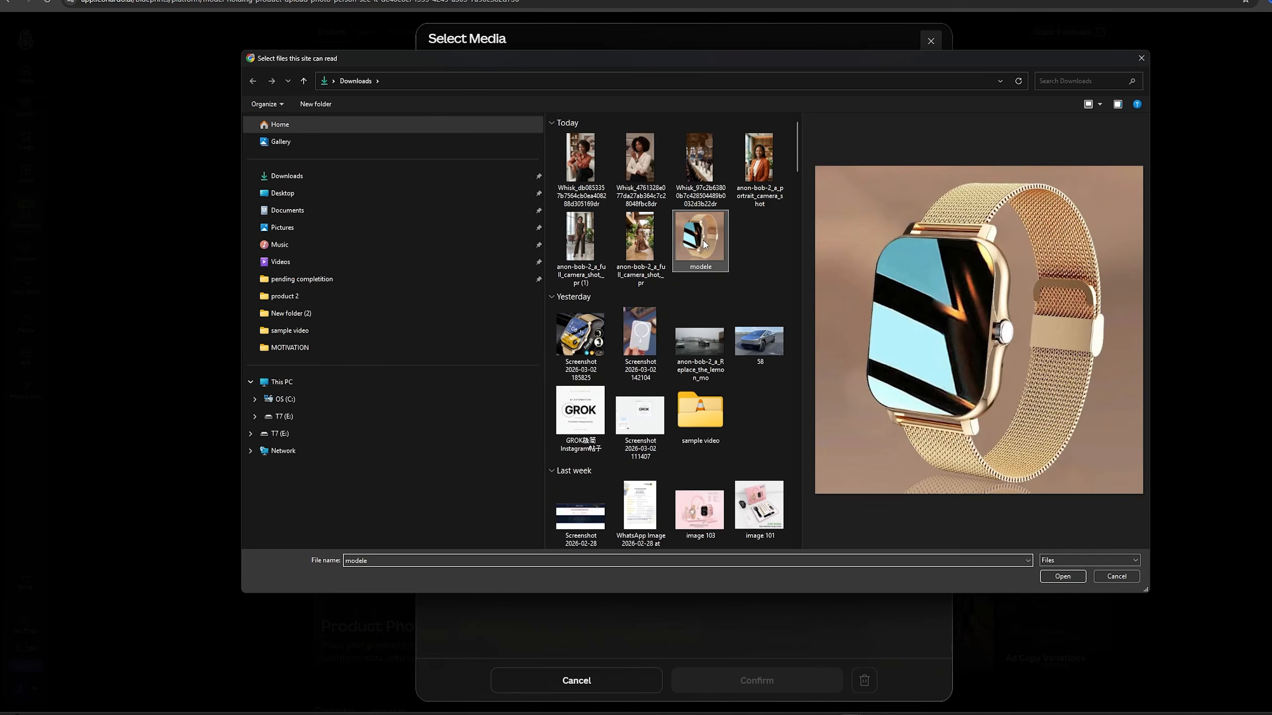
{"action": "left_click", "coordinate": [1062, 576]}
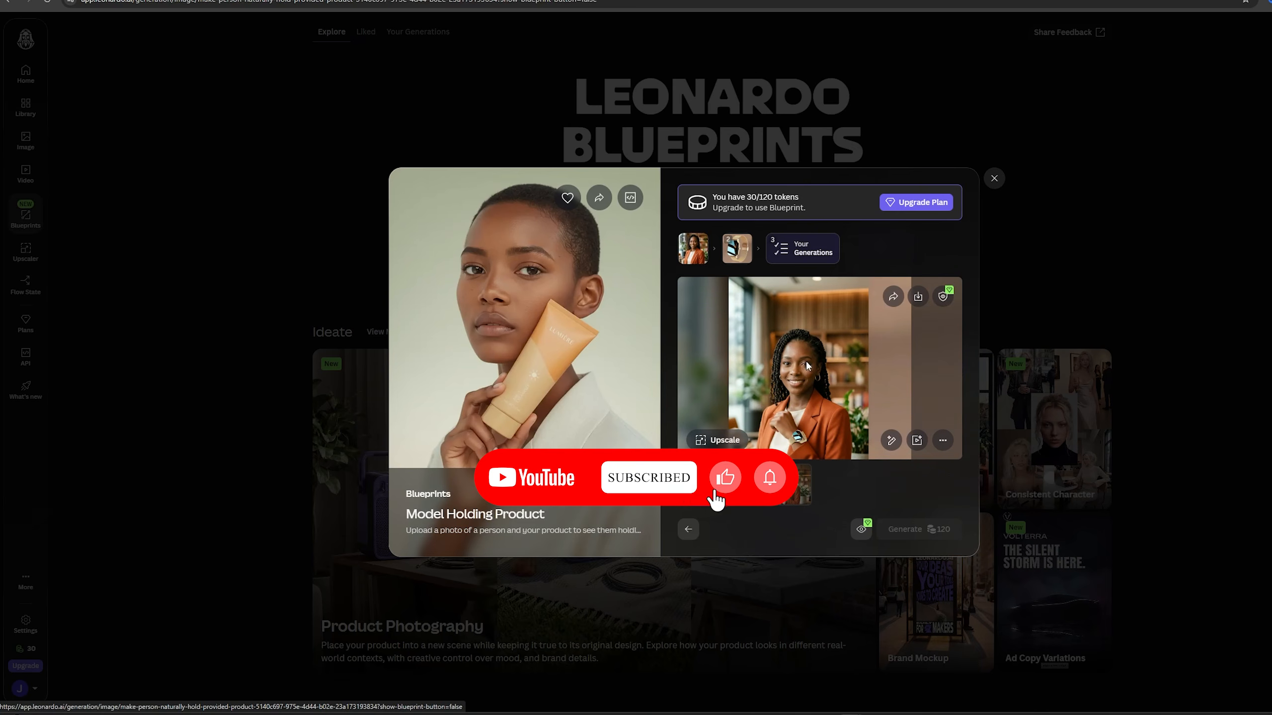
Step: Review the generated images at full size, revealing the flagged one, and download the image with watches in the hand and on the wrist
{"action": "left_click", "coordinate": [807, 367]}
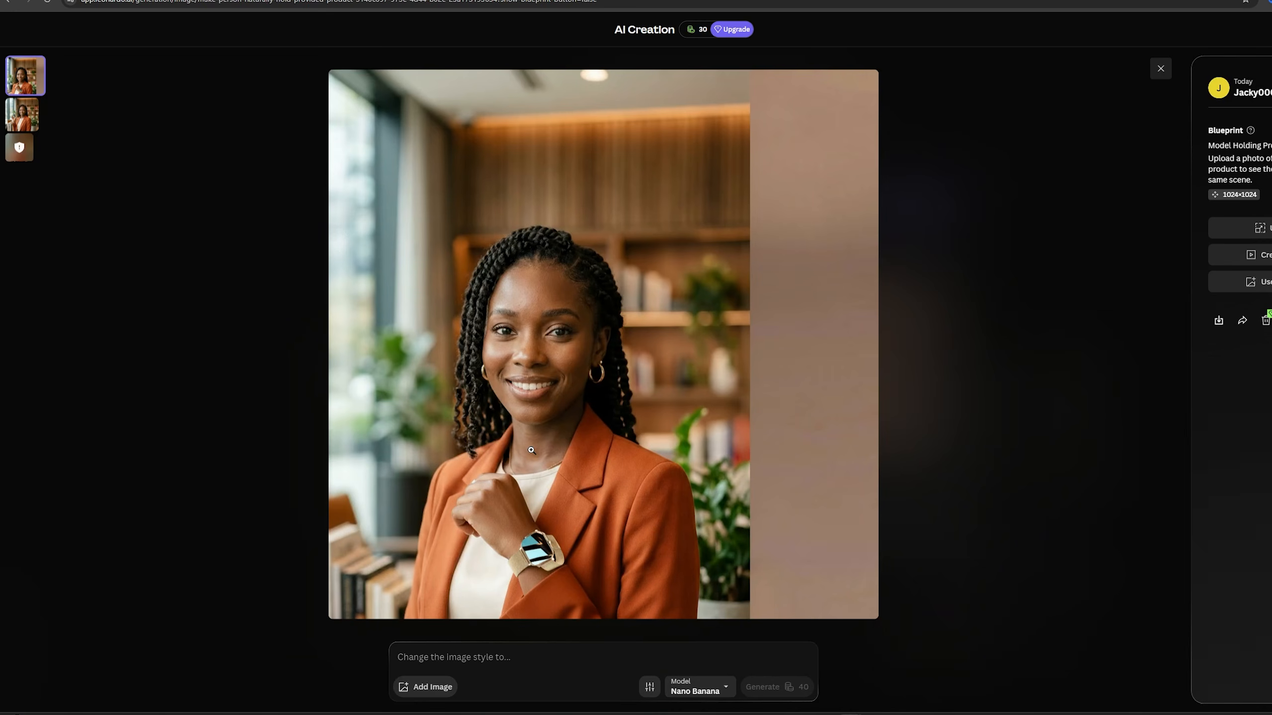
{"action": "left_click", "coordinate": [984, 442]}
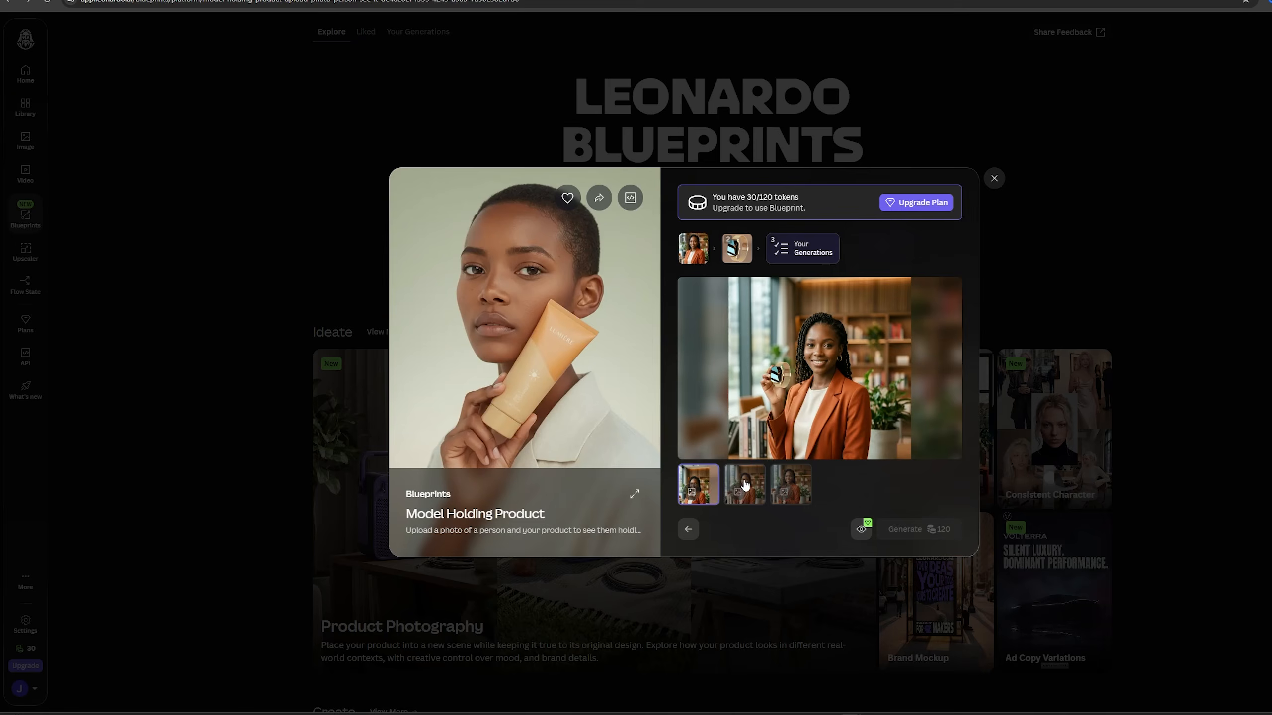
{"action": "left_click", "coordinate": [808, 402]}
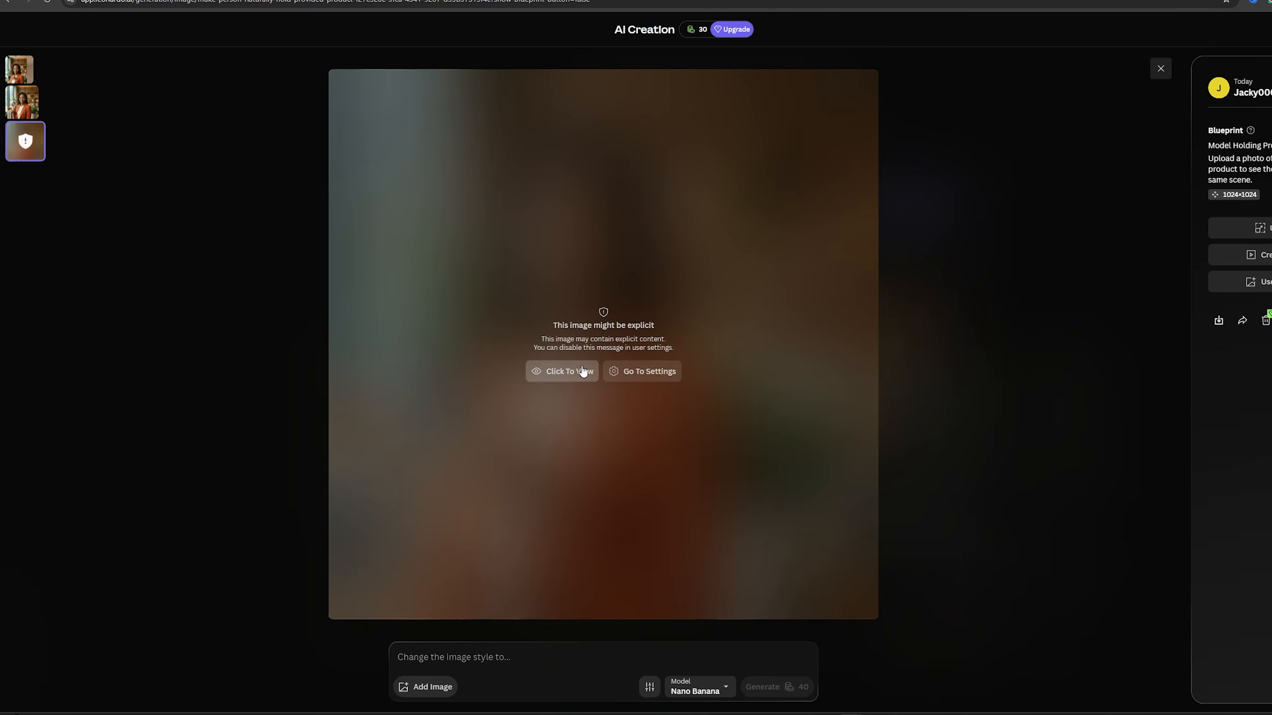
{"action": "left_click", "coordinate": [580, 370]}
{"action": "key", "text": "Escape"}
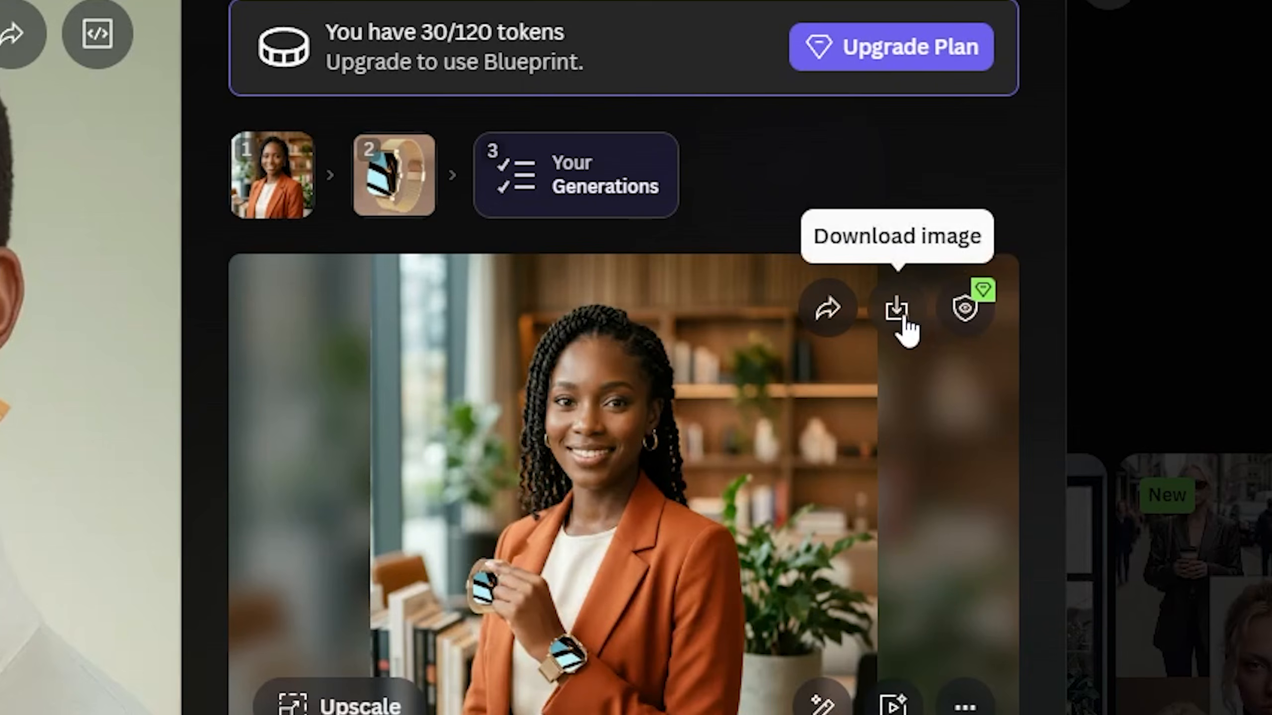
{"action": "left_click", "coordinate": [895, 316]}
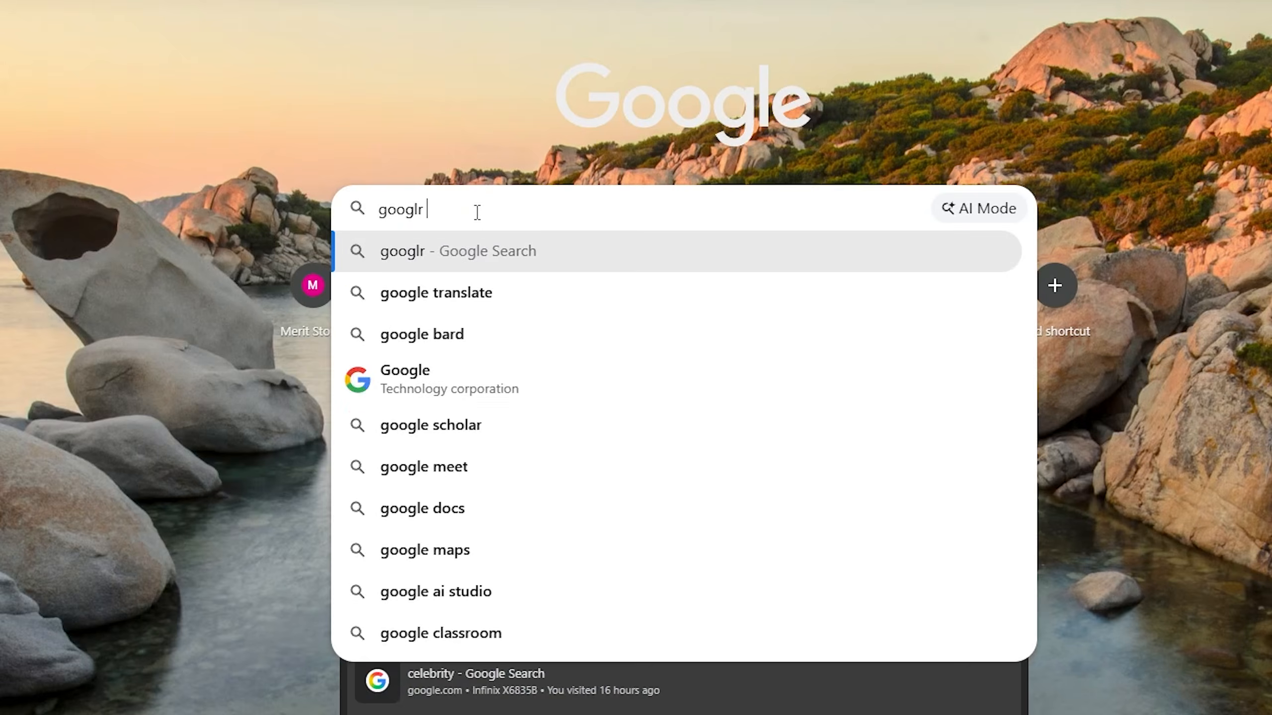
Step: Search Google for "google flow", open the Flow site and enter a new, empty project
{"action": "key", "text": "BackSpace"}
{"action": "key", "text": "BackSpace"}
{"action": "type", "text": "e flowe"}
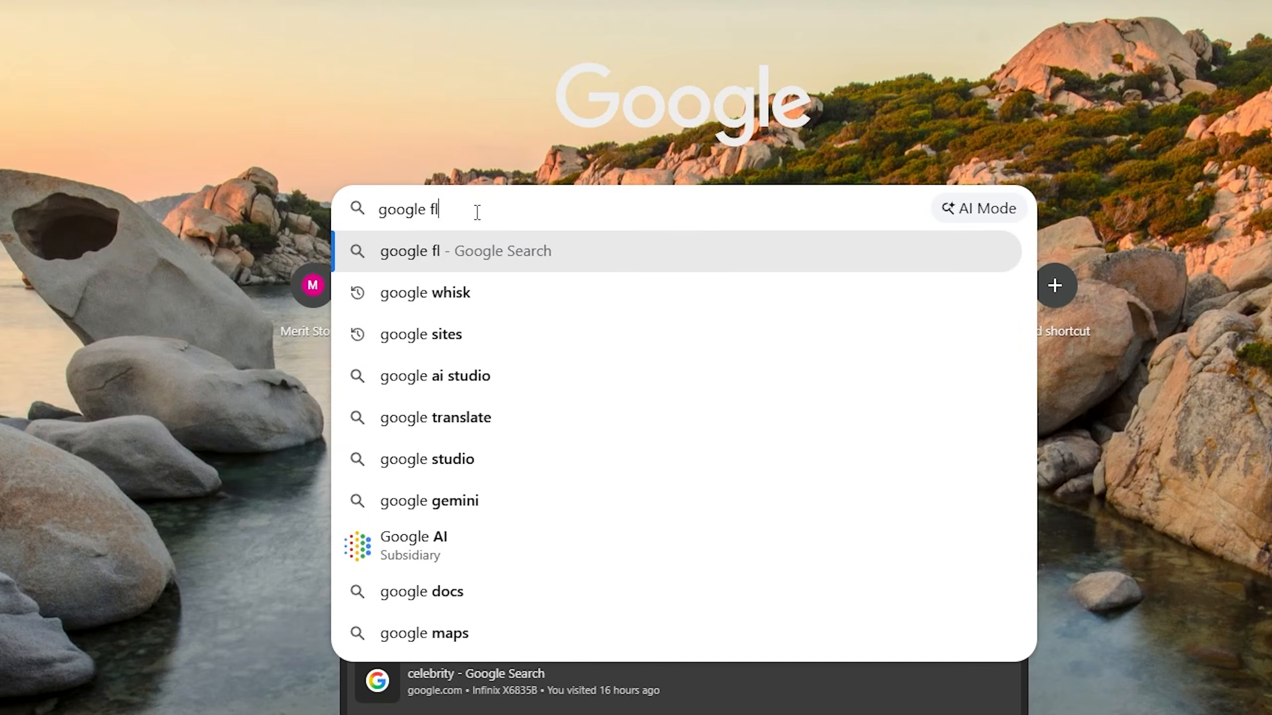
{"action": "key", "text": "Return"}
{"action": "left_click", "coordinate": [166, 146]}
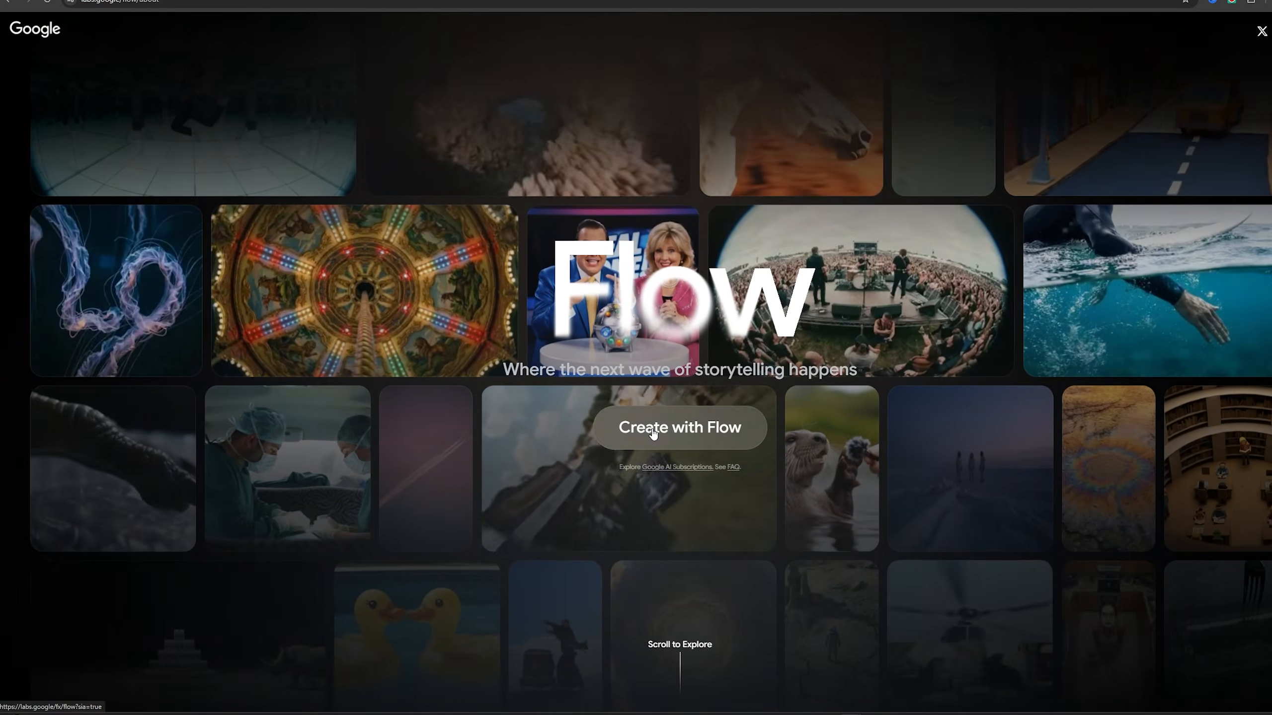
{"action": "left_click", "coordinate": [653, 432]}
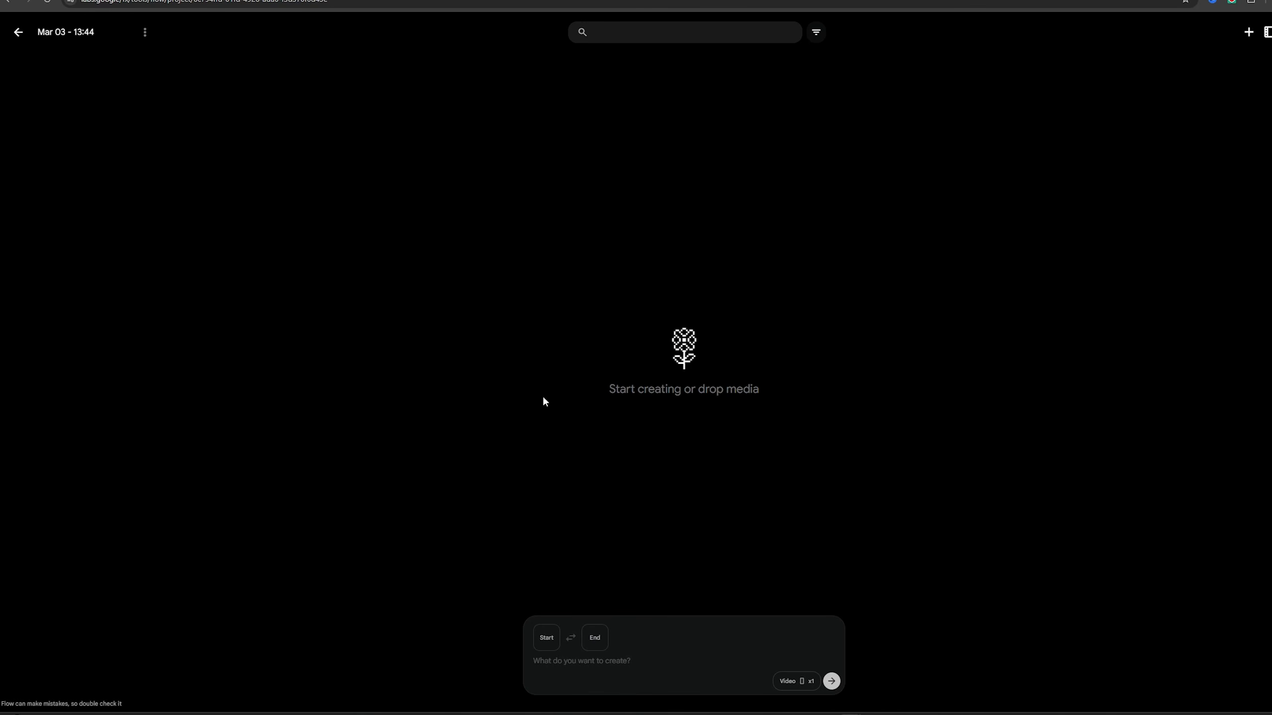
Step: Try out the Image mode, Landscape orientation and x2 output options, returning to Video, Portrait and x1
{"action": "left_click", "coordinate": [790, 682]}
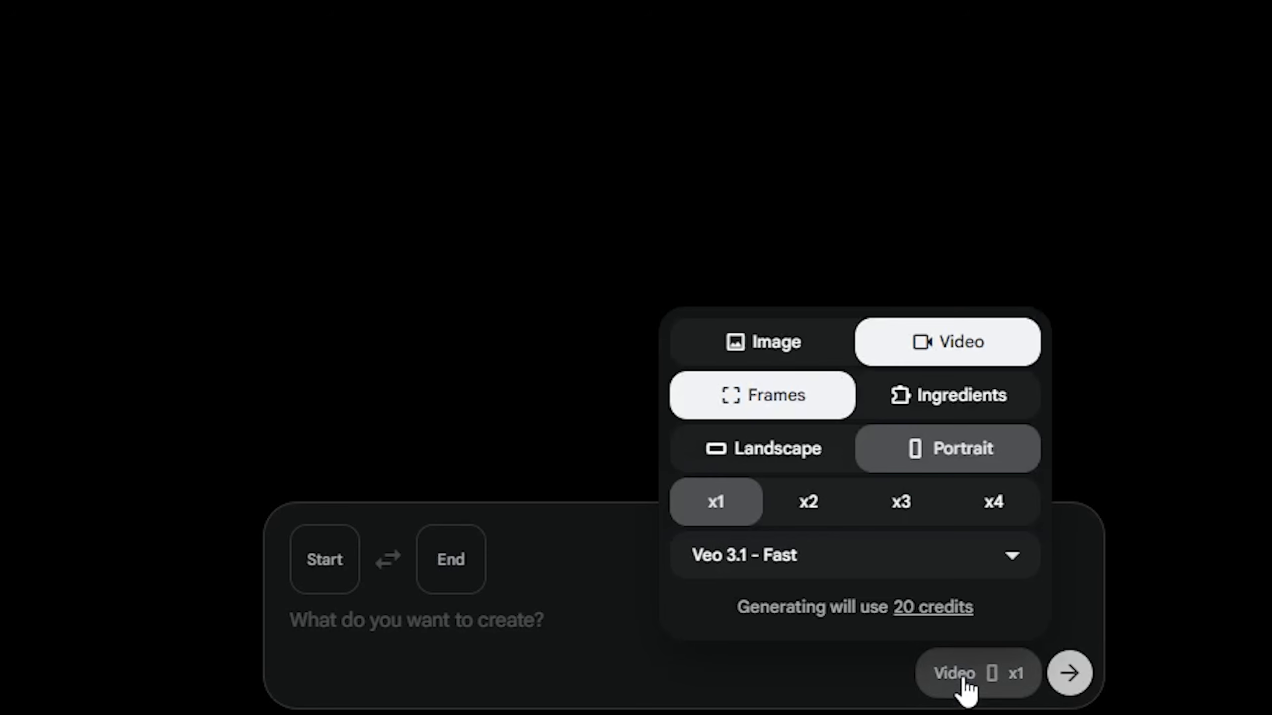
{"action": "left_click", "coordinate": [750, 354]}
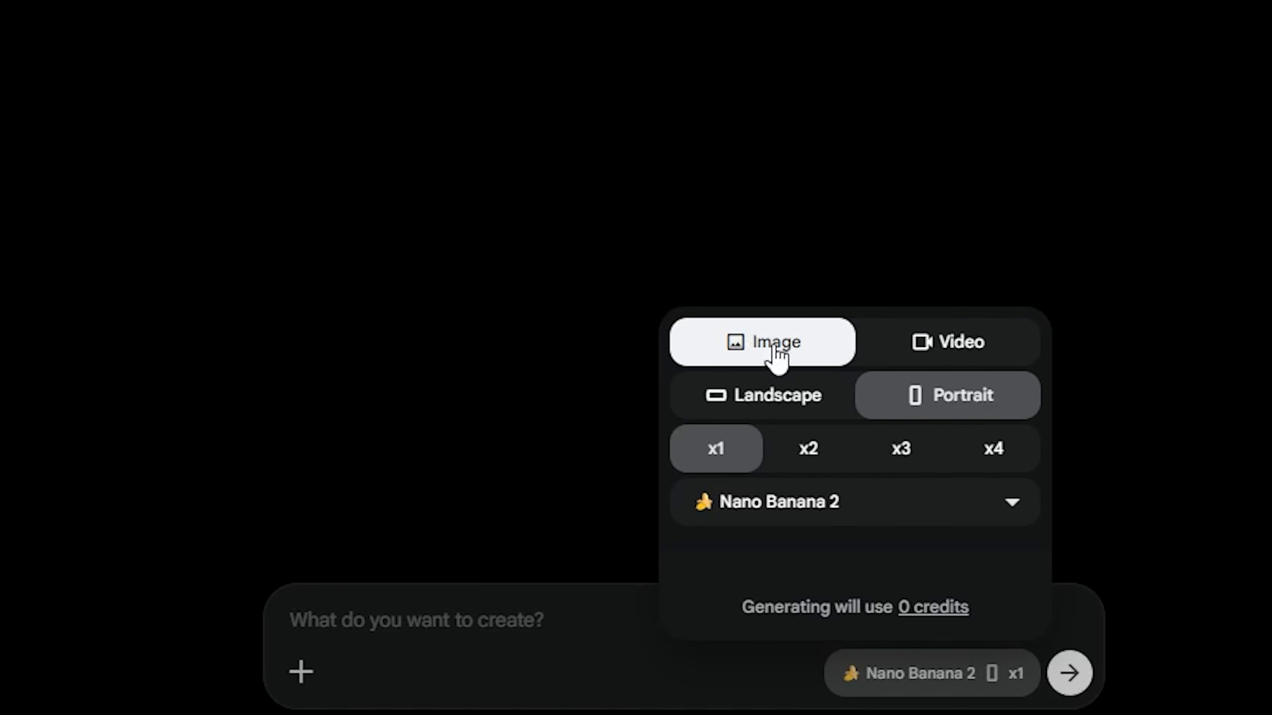
{"action": "left_click", "coordinate": [950, 351]}
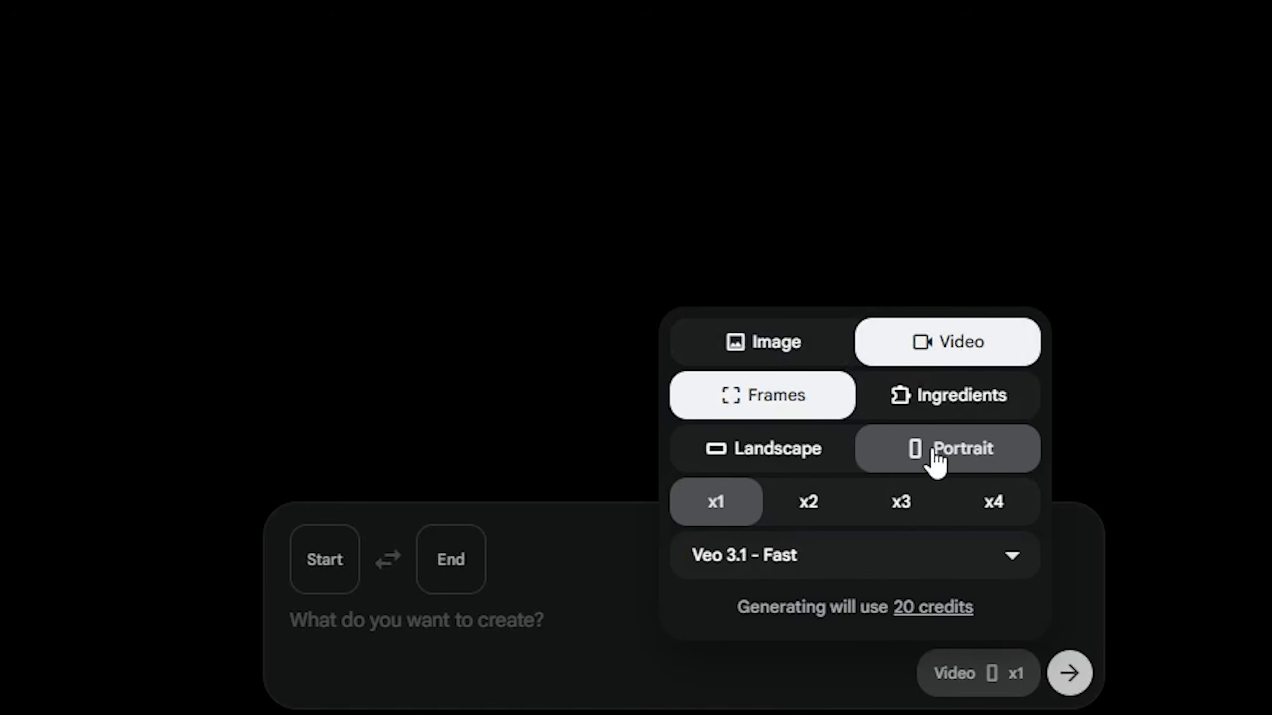
{"action": "left_click", "coordinate": [797, 454]}
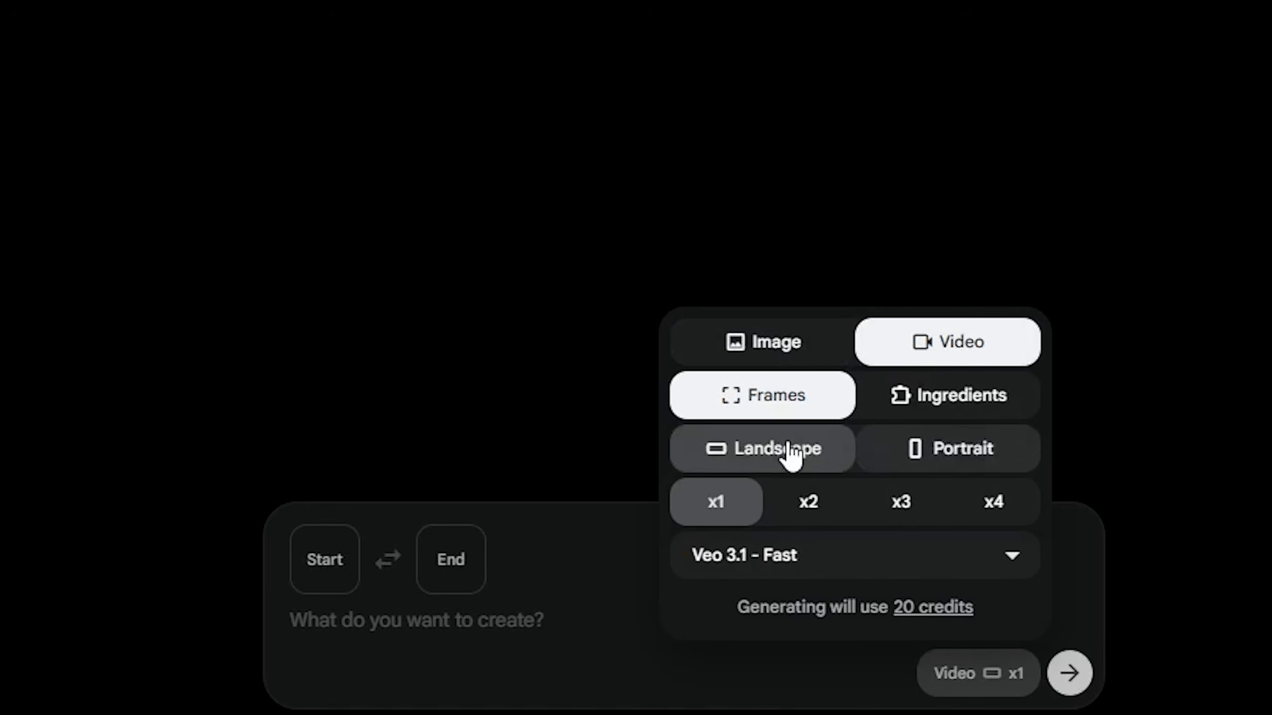
{"action": "left_click", "coordinate": [951, 454]}
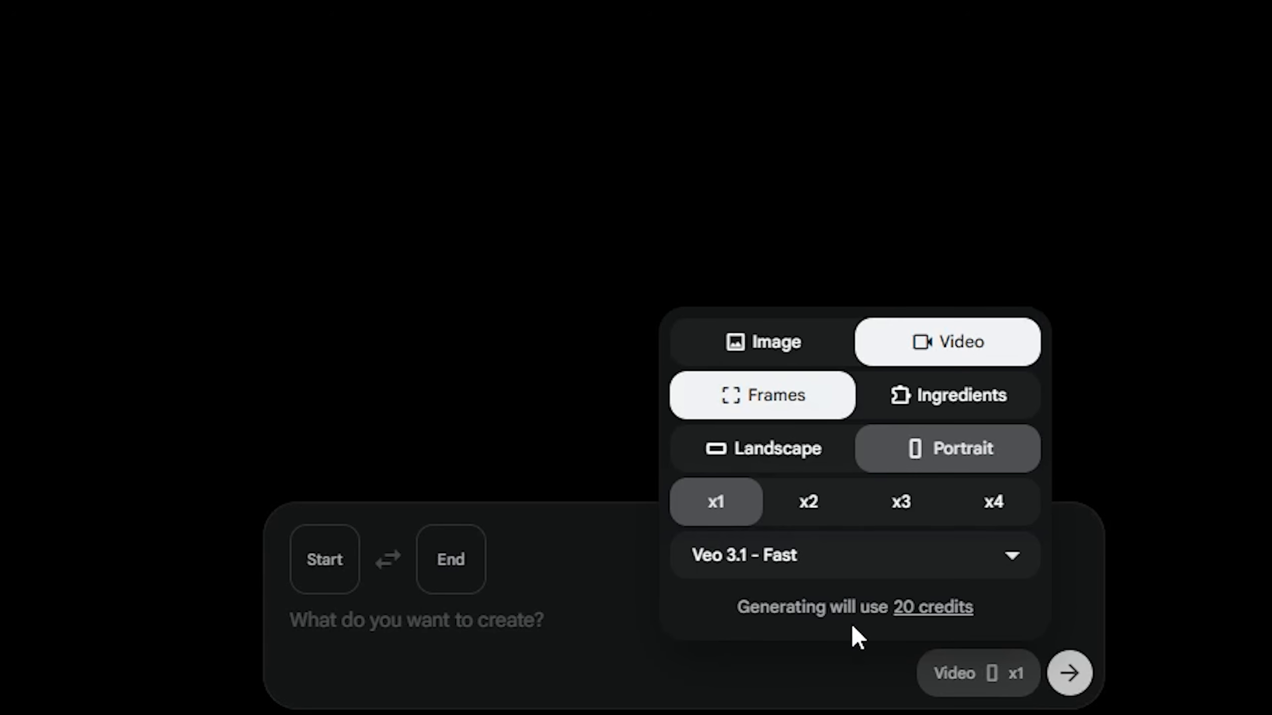
{"action": "left_click", "coordinate": [803, 507]}
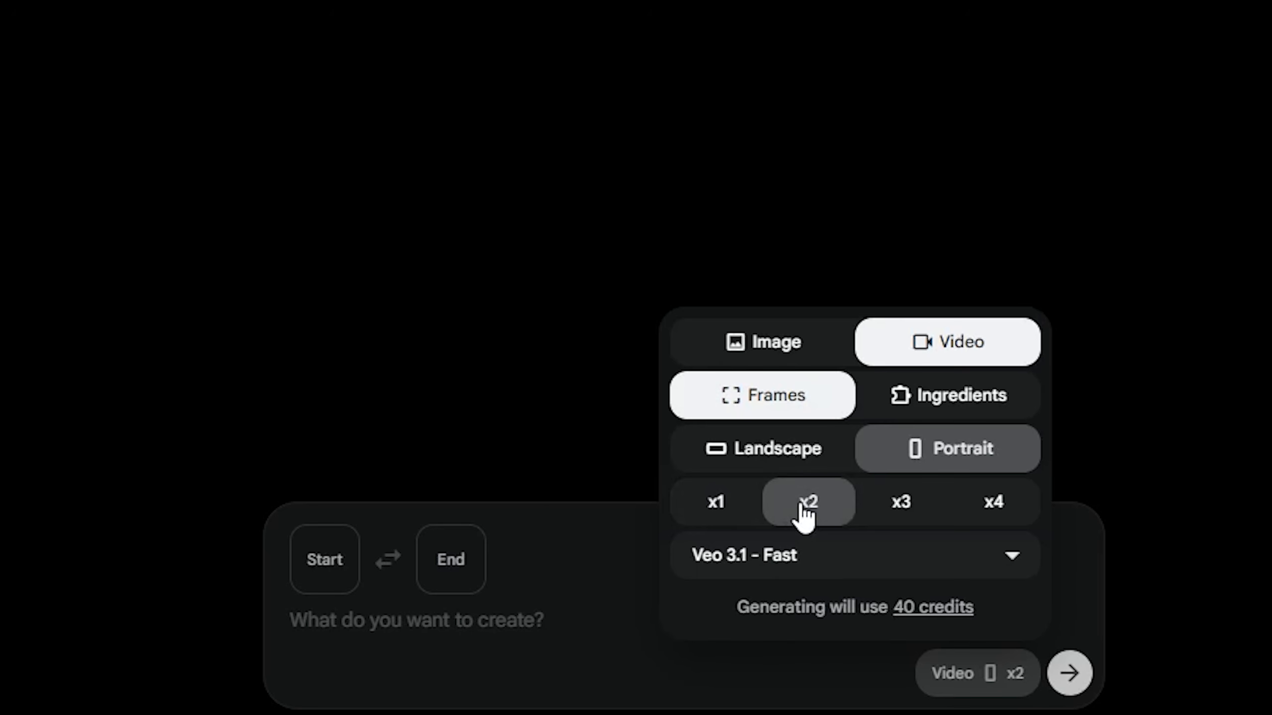
{"action": "left_click", "coordinate": [716, 503]}
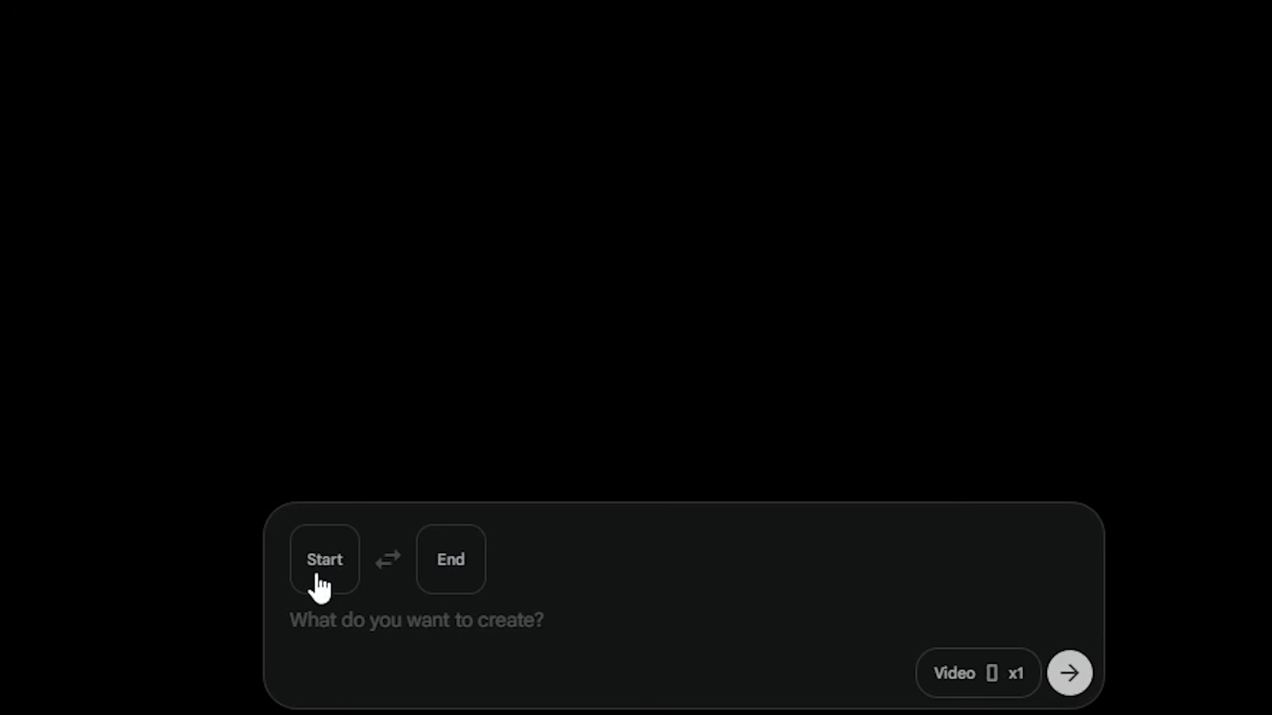
Step: Upload the image of the seated woman wearing the watch as the video's start frame
{"action": "left_click", "coordinate": [318, 581]}
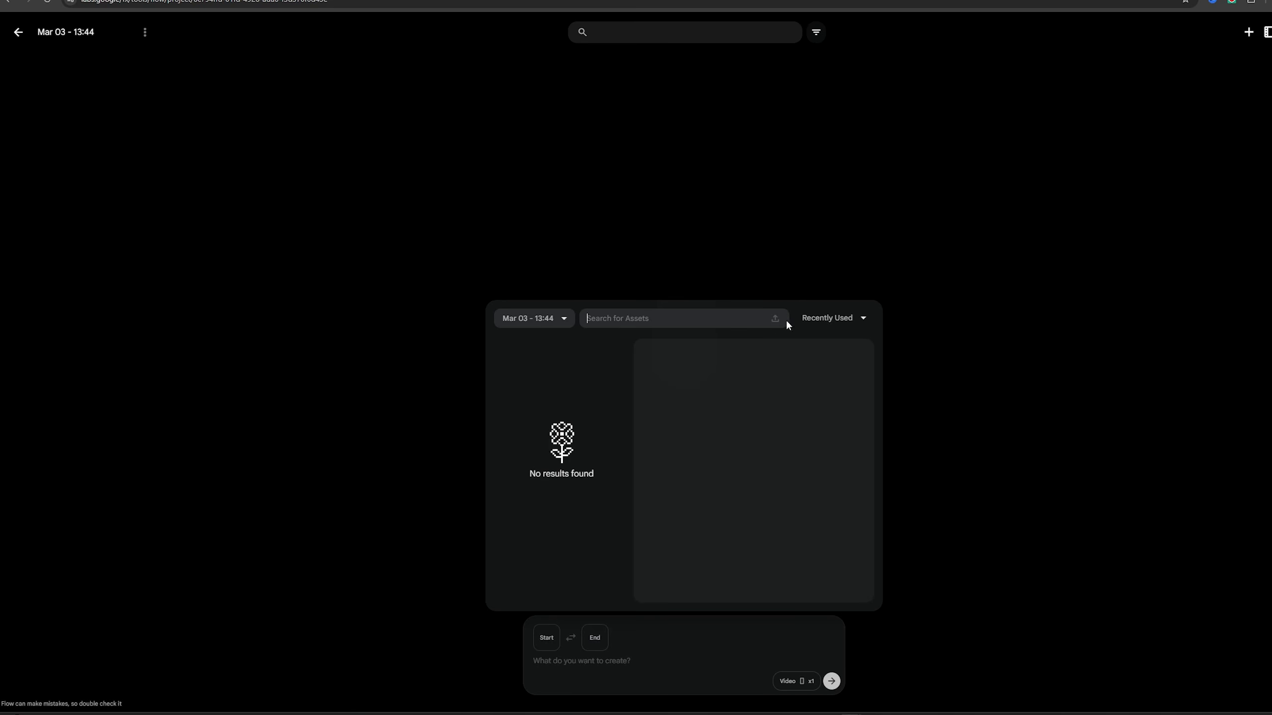
{"action": "left_click", "coordinate": [784, 319]}
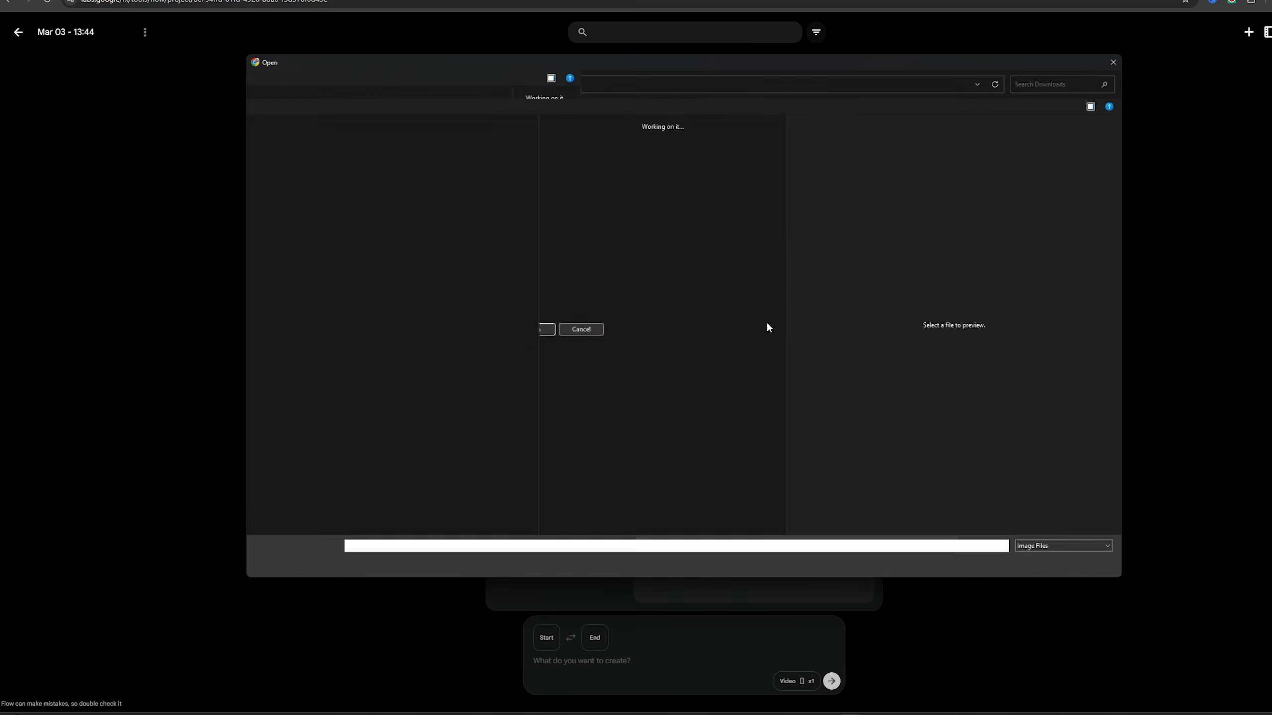
{"action": "double_click", "coordinate": [700, 160]}
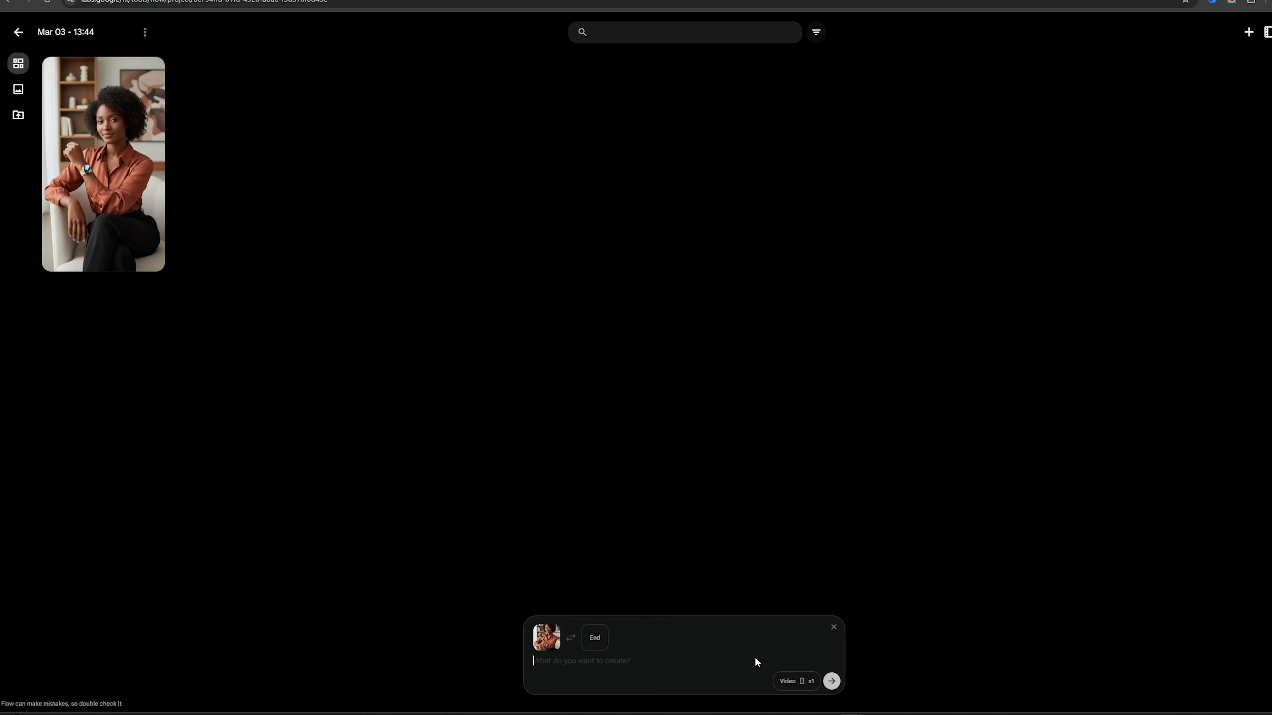
Step: Prompt the character to say the dialogue "Stay connected. Track your fitness. Monitor your health. All from your wrist." and generate the video
{"action": "right_click", "coordinate": [561, 667]}
{"action": "left_click", "coordinate": [581, 544]}
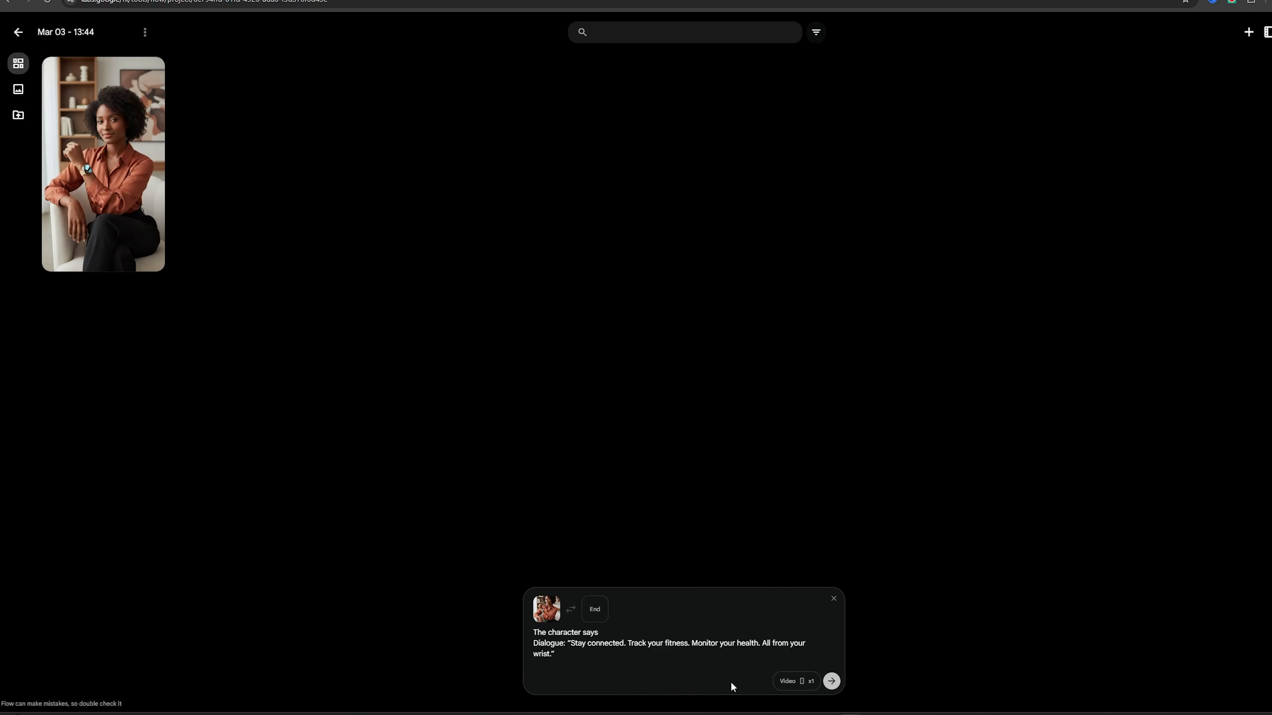
{"action": "left_click", "coordinate": [831, 682]}
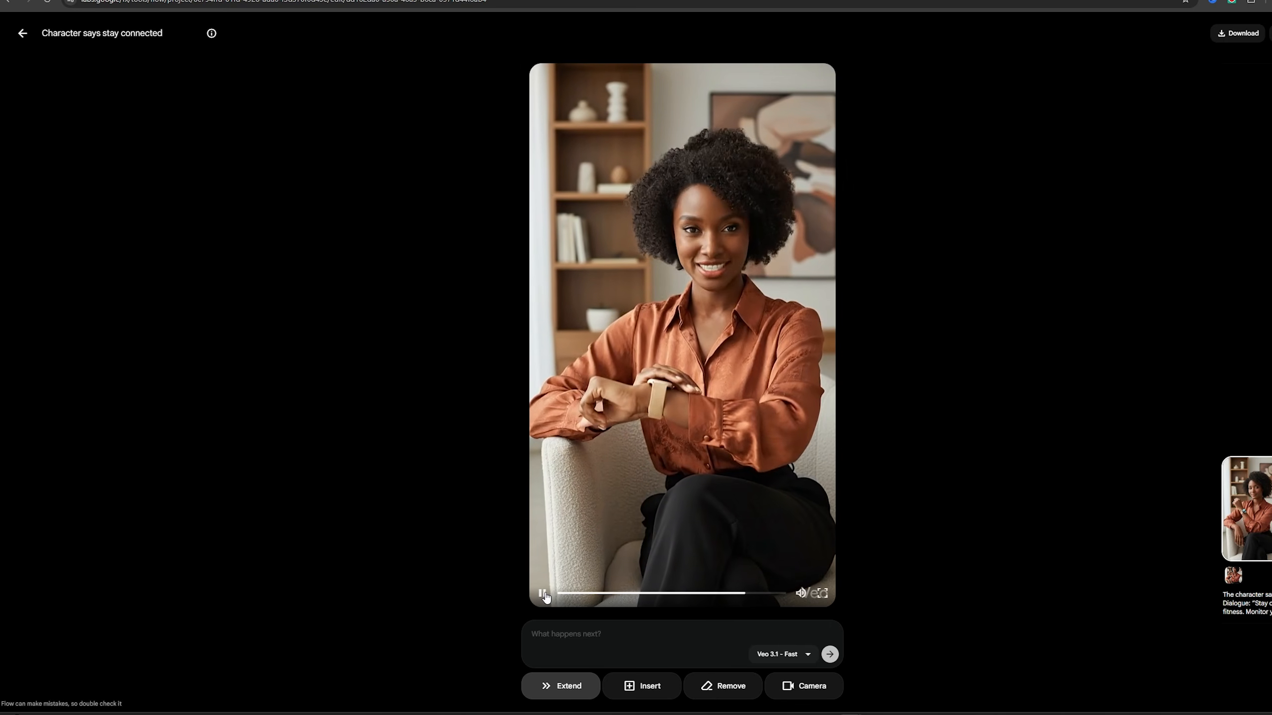
Step: Download the generated "Character says stay connected" video in its original 720p size
{"action": "left_click", "coordinate": [1239, 36]}
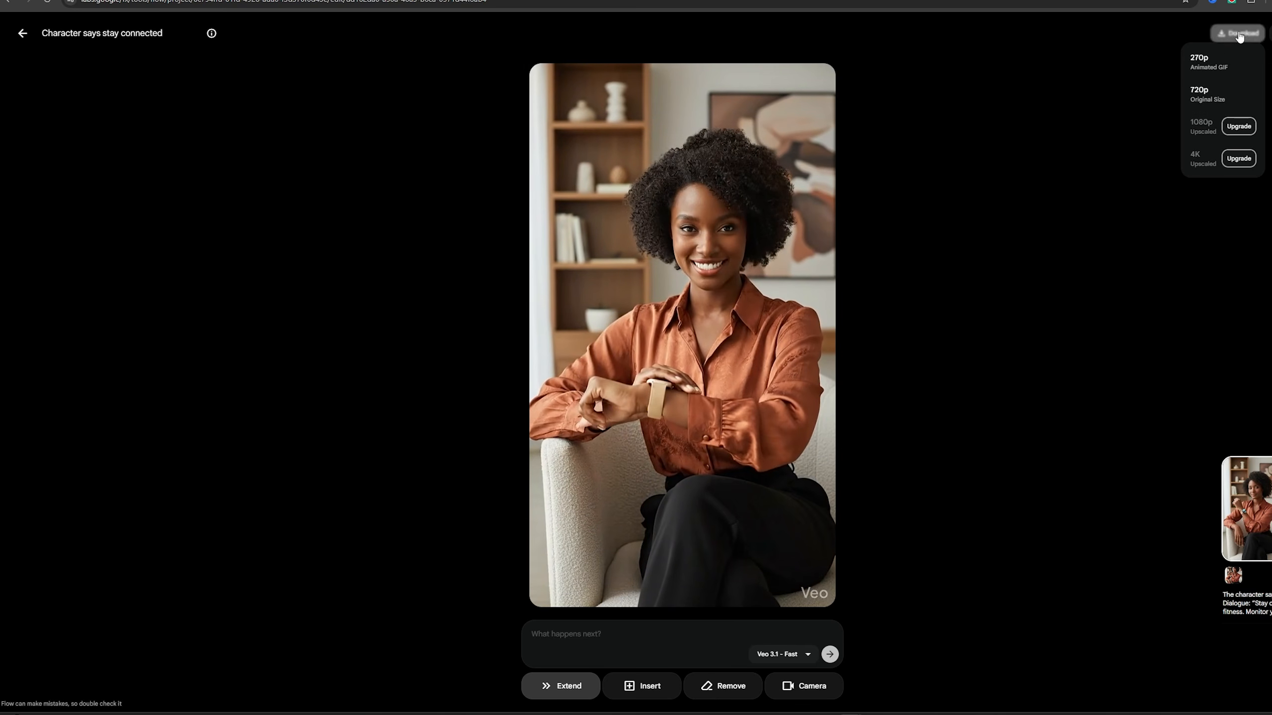
{"action": "left_click", "coordinate": [1204, 94]}
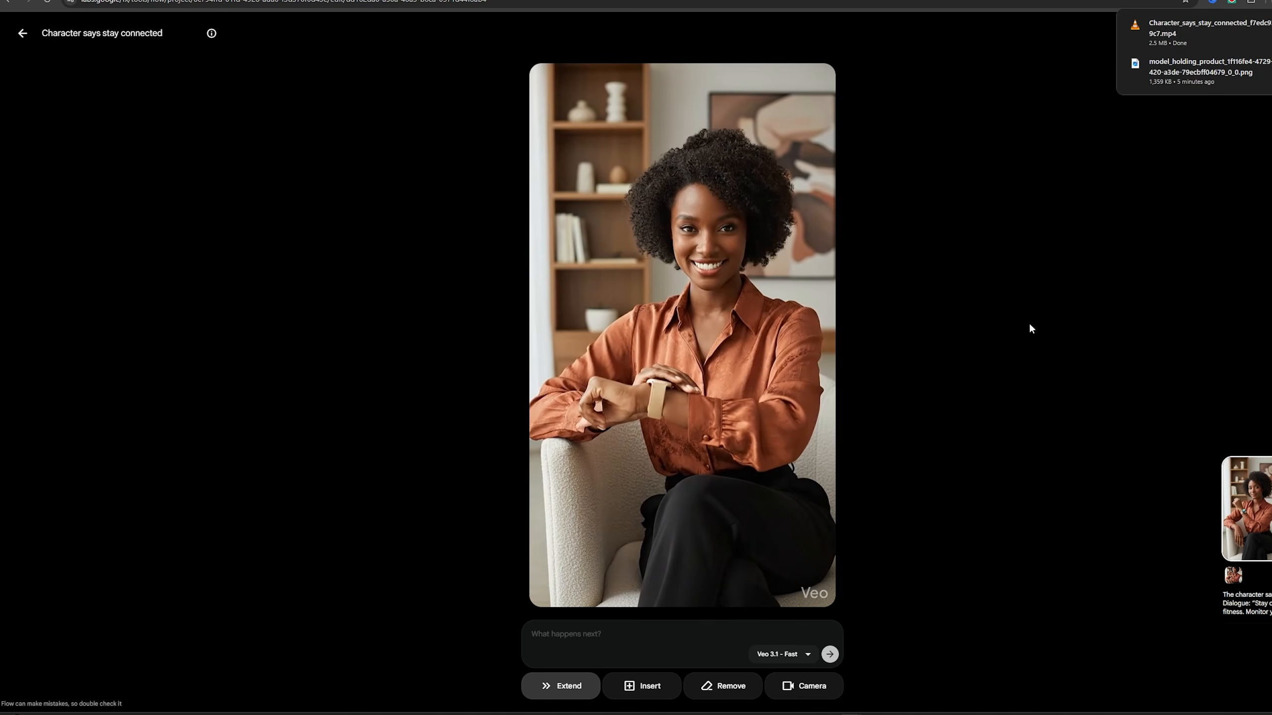
{"action": "left_click", "coordinate": [550, 607]}
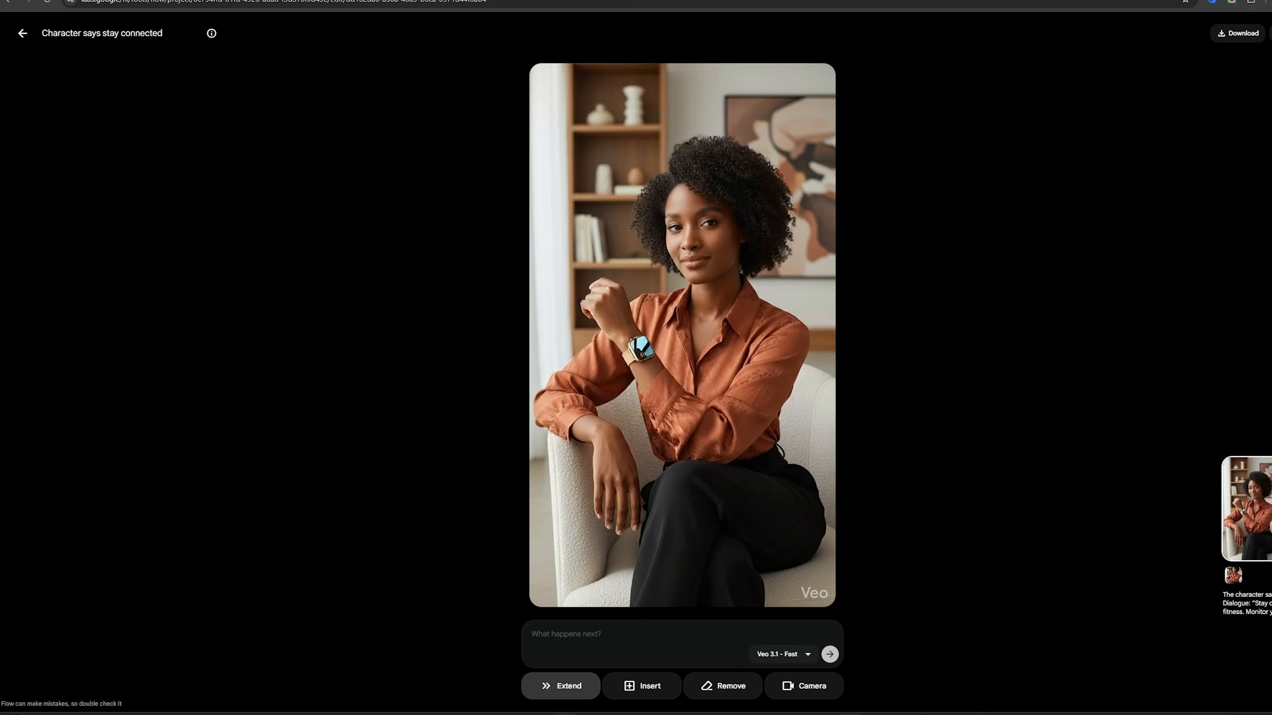
Step: Enter the extension prompt "Model taps the screen, transitions between features of the watch. 'Smart notifications. Heart rate tracking. Sleep insights. Seamless performance.'"
{"action": "left_click", "coordinate": [557, 638]}
{"action": "right_click", "coordinate": [558, 637]}
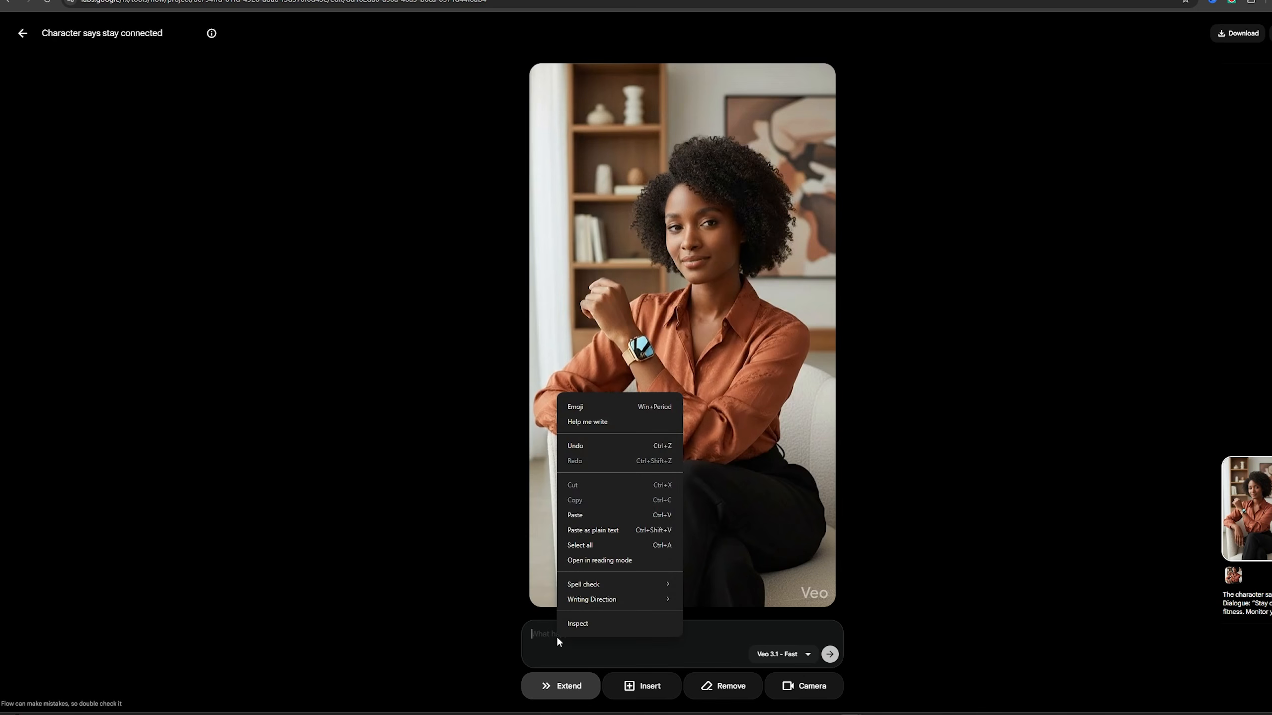
{"action": "left_click", "coordinate": [572, 514]}
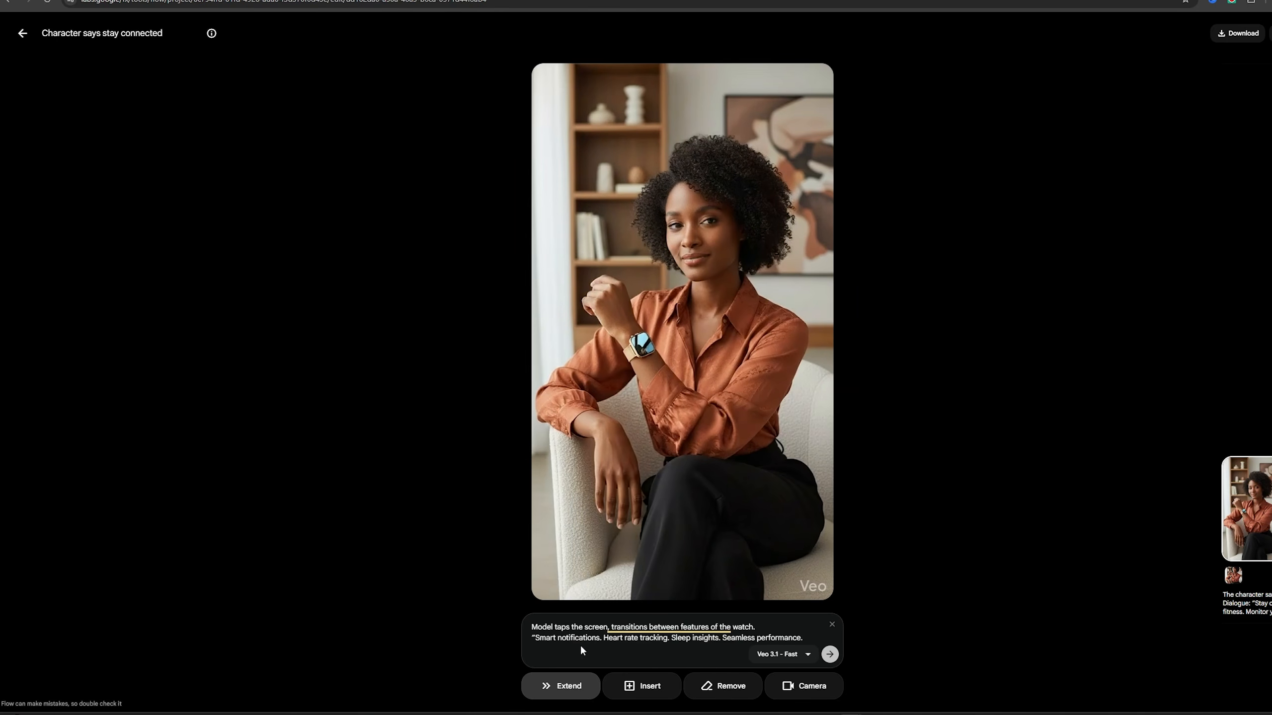